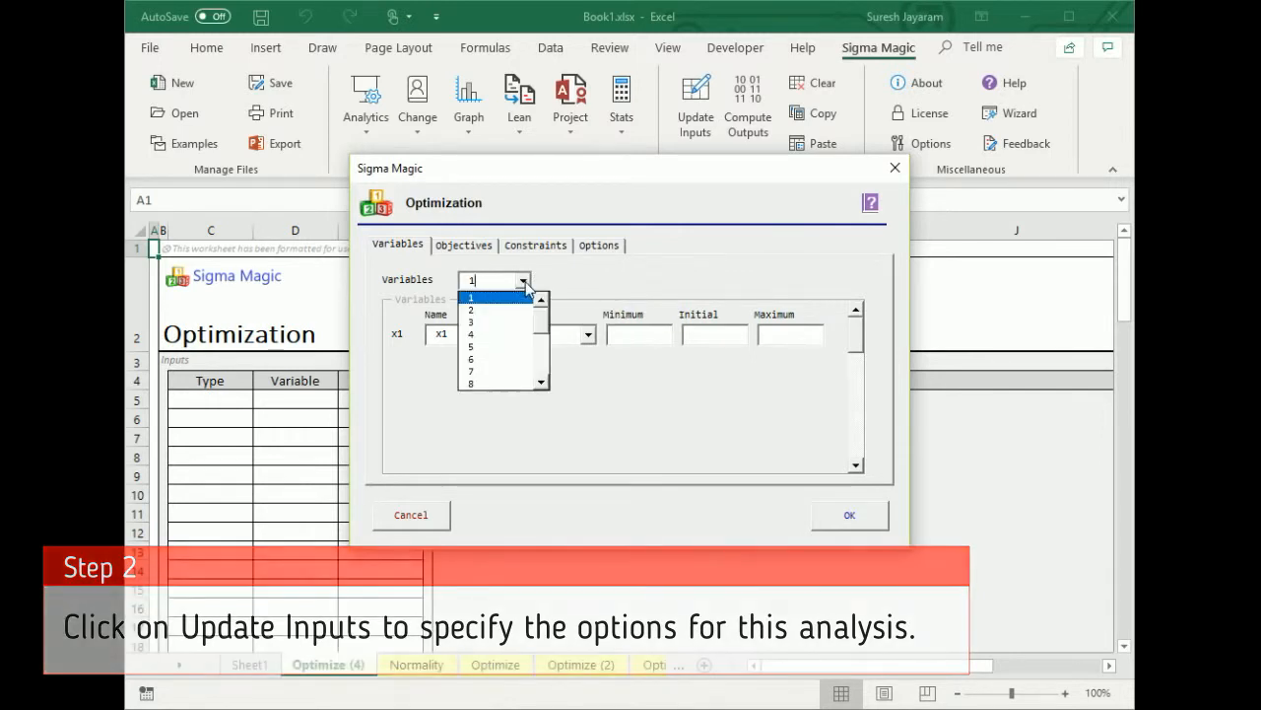
Set four decision variables and rename them brownies, ice, cola and cake
left_click(511, 334)
left_click_drag(471, 335, 428, 335)
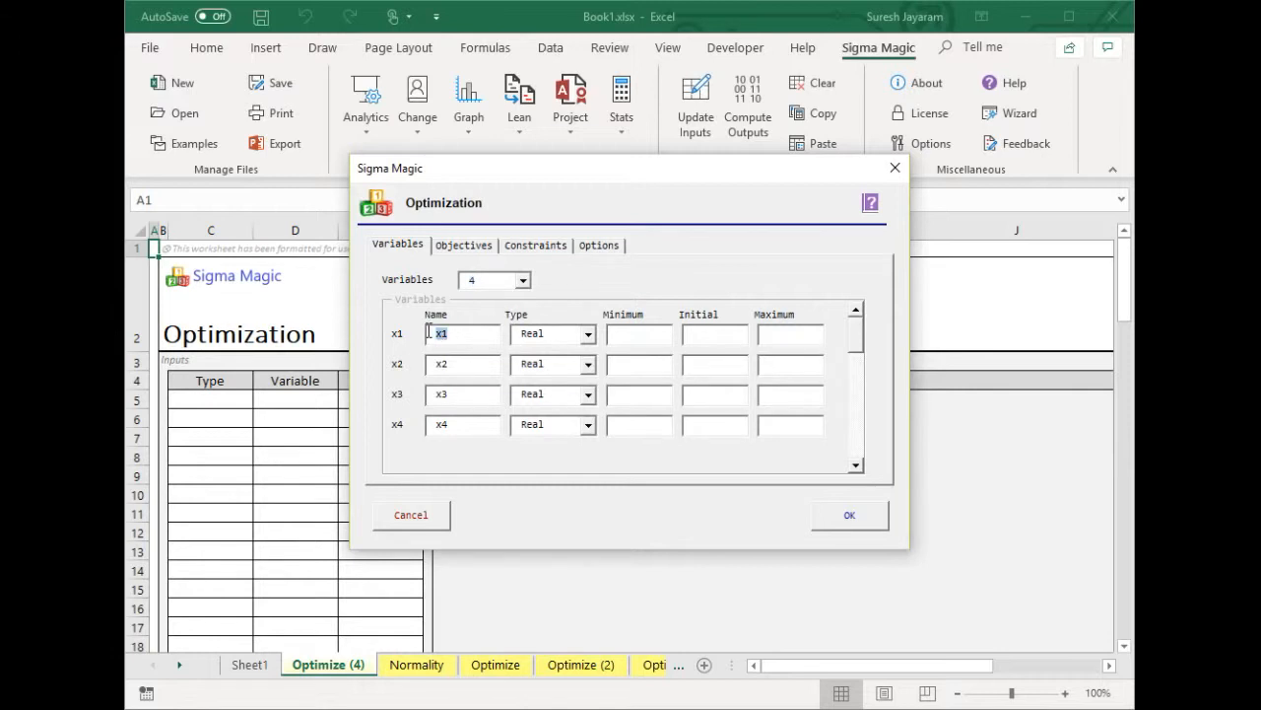
type("bron")
type("wnies")
left_click_drag(473, 366, 432, 364)
type("ice")
left_click_drag(479, 395, 404, 394)
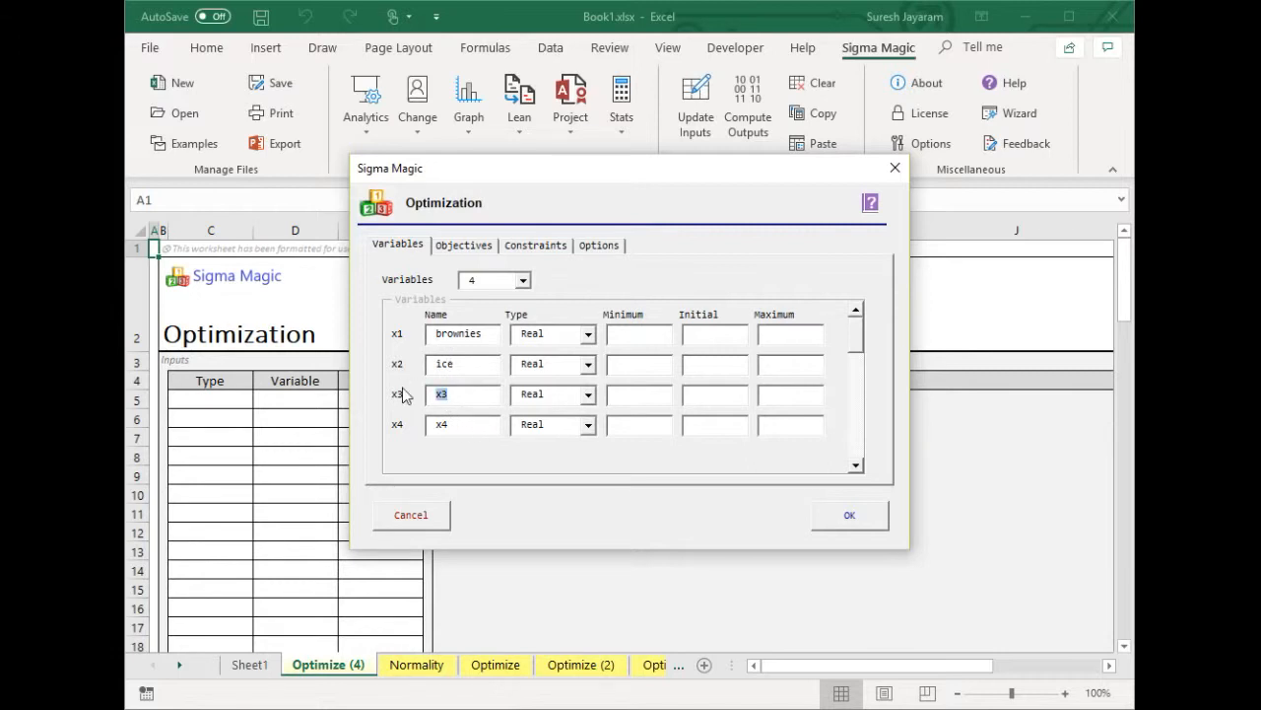
type("cola")
left_click_drag(445, 424, 427, 422)
type("cake")
Enter minimum 0, initial 10 and maximum 20 for brownies and ice
left_click(626, 336)
type("0")
left_click(714, 335)
type("120")
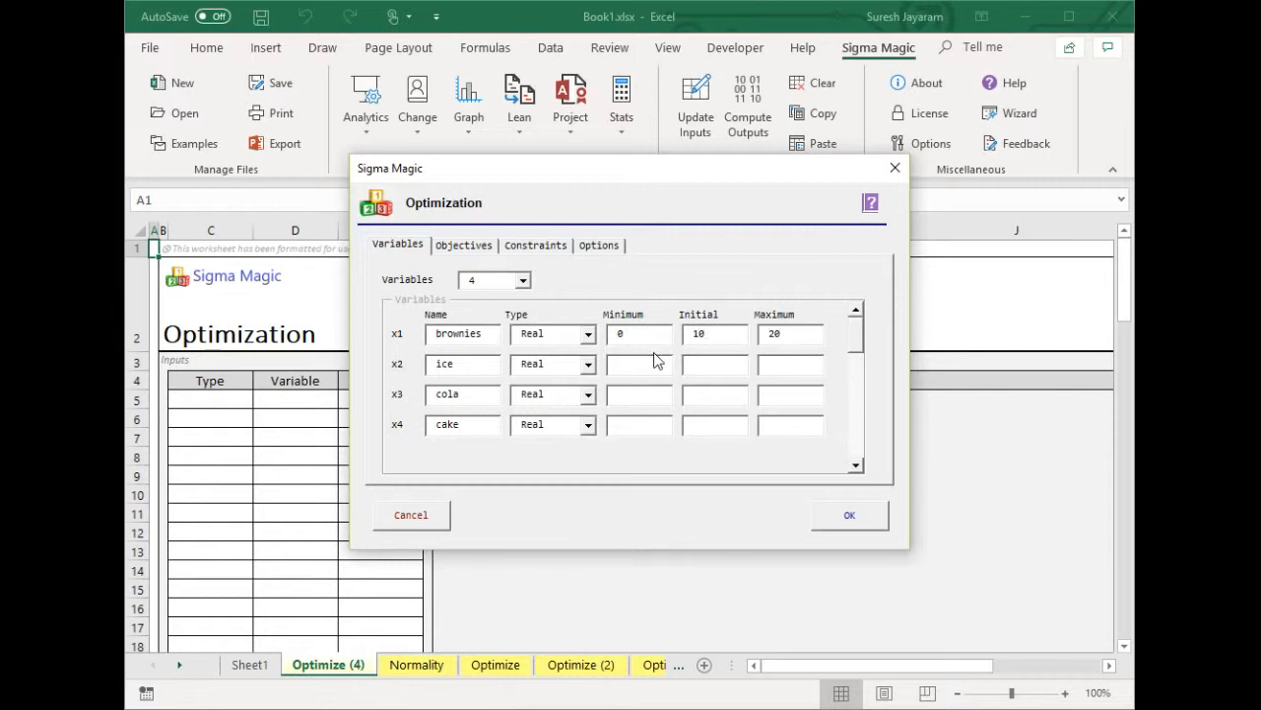
left_click(646, 368)
type("0")
left_click(696, 365)
Enter minimum 0, initial 10 and maximum 20 for cola and cake
type("10")
left_click(789, 363)
type("20")
left_click(647, 394)
type("0")
left_click(726, 394)
type("1020")
left_click(632, 424)
type("0")
left_click(715, 423)
type("1")
left_click(762, 434)
type("20")
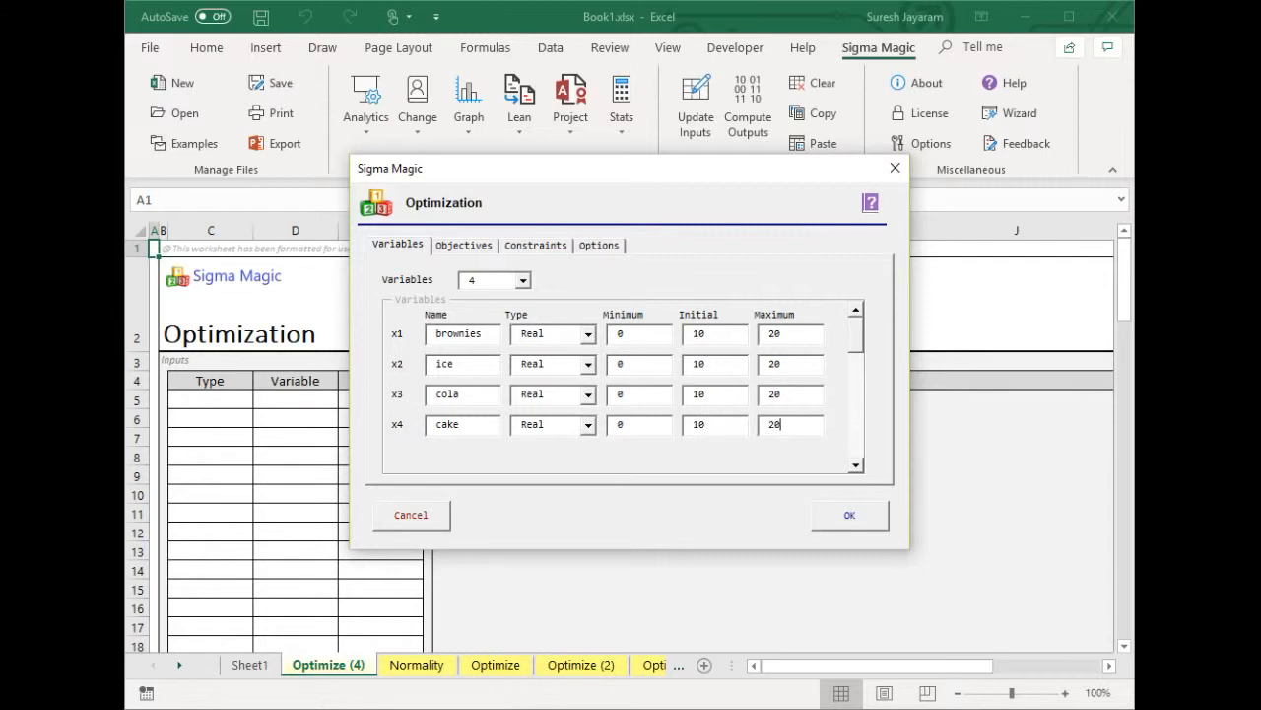
left_click(471, 247)
Rename objective y1 to cost with equation 0.5*brownies+0.2*ice+0.3*cola+0.8*cake
double_click(461, 335)
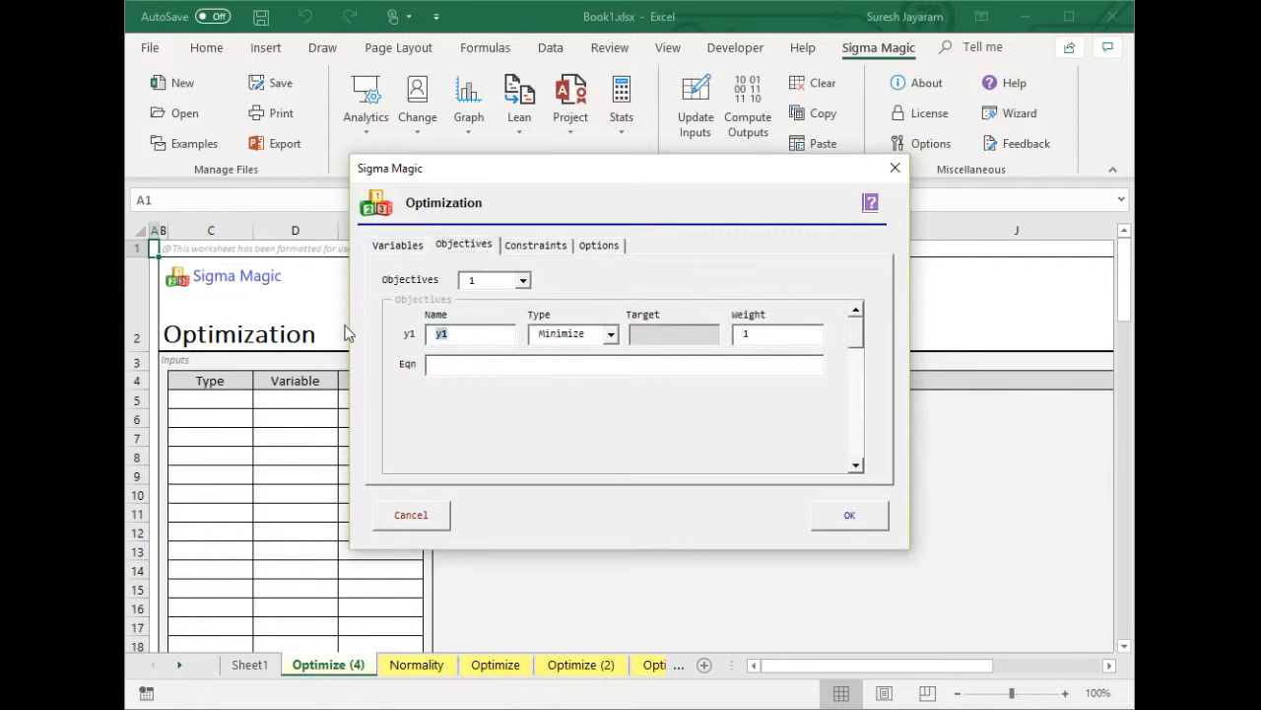
type("cost")
left_click(487, 369)
type("0.5*brownies")
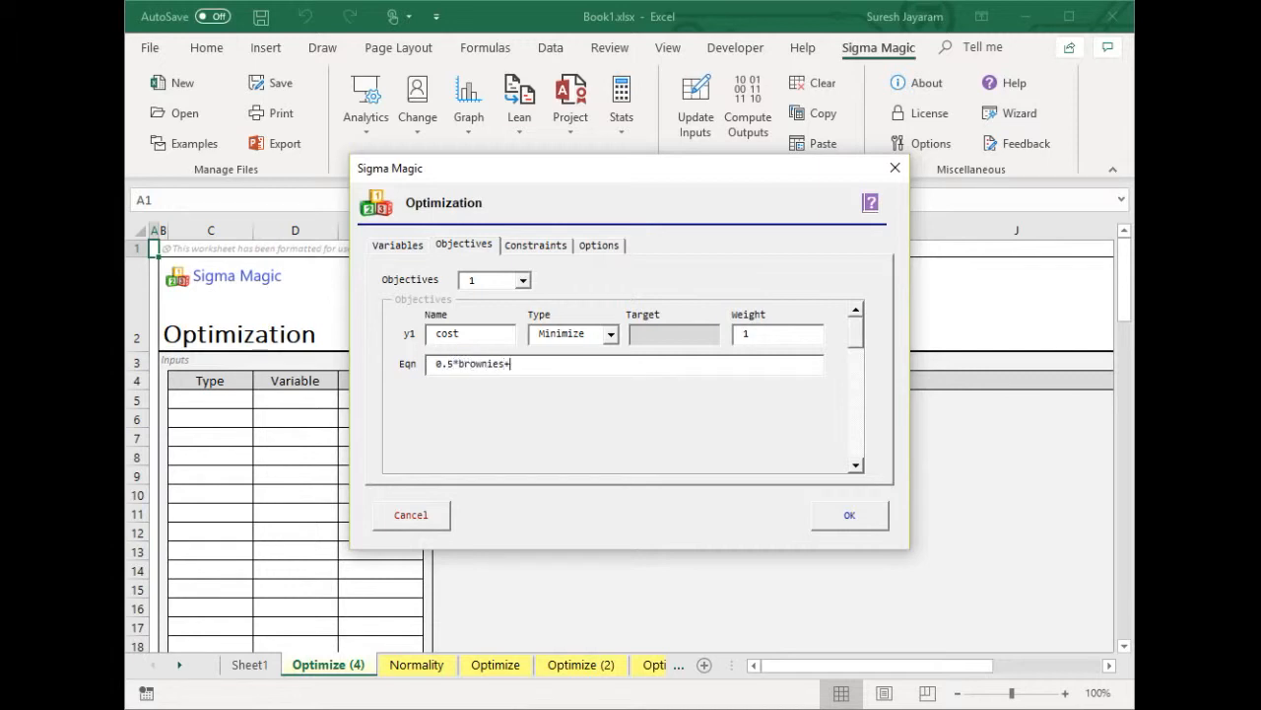
type("+0.2*ice+0.3*cola+0.8*cake")
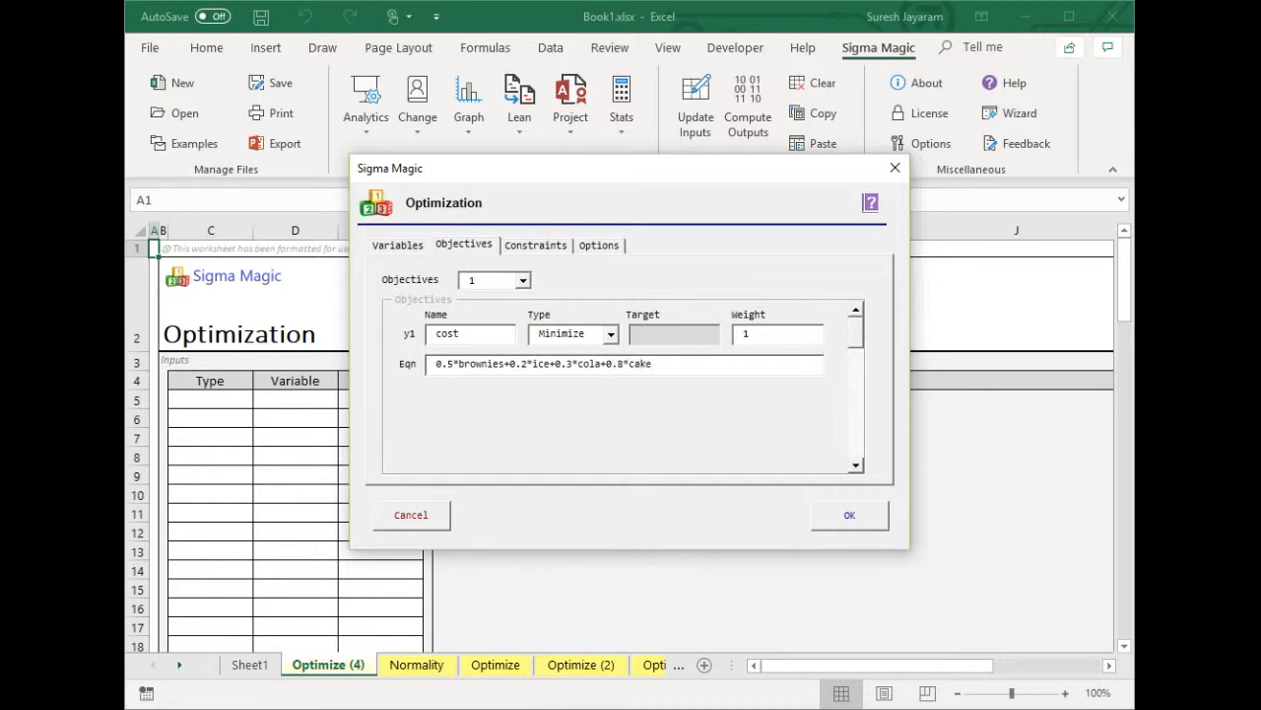
left_click(531, 249)
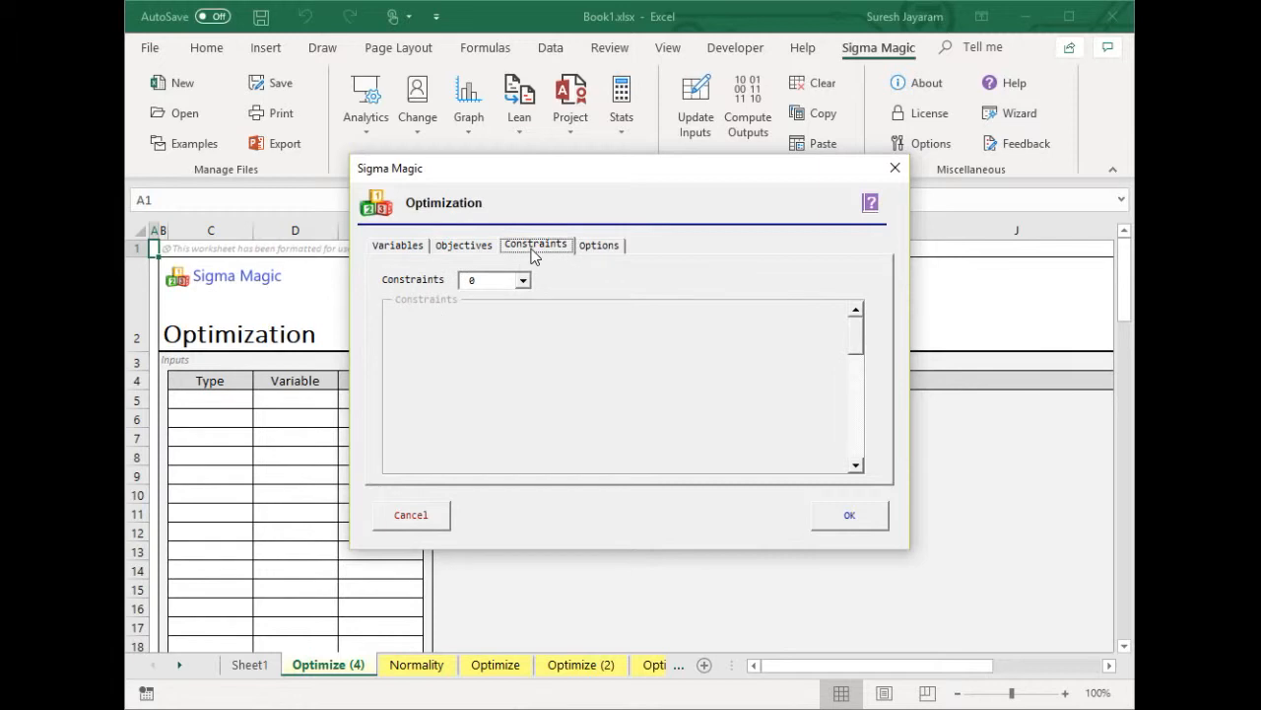
Use four constraints, making c1: 400*brownies+200*ice+150*cola+500*cake >= 500
left_click(524, 281)
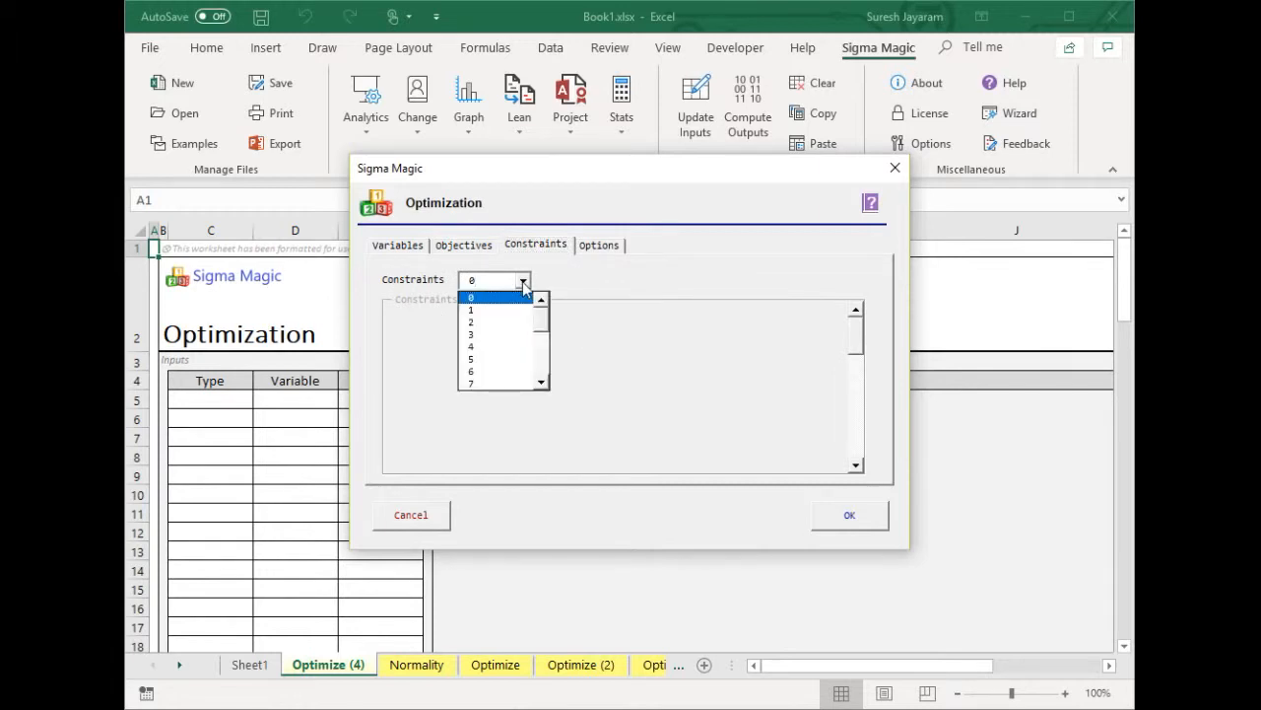
left_click(491, 345)
left_click(474, 343)
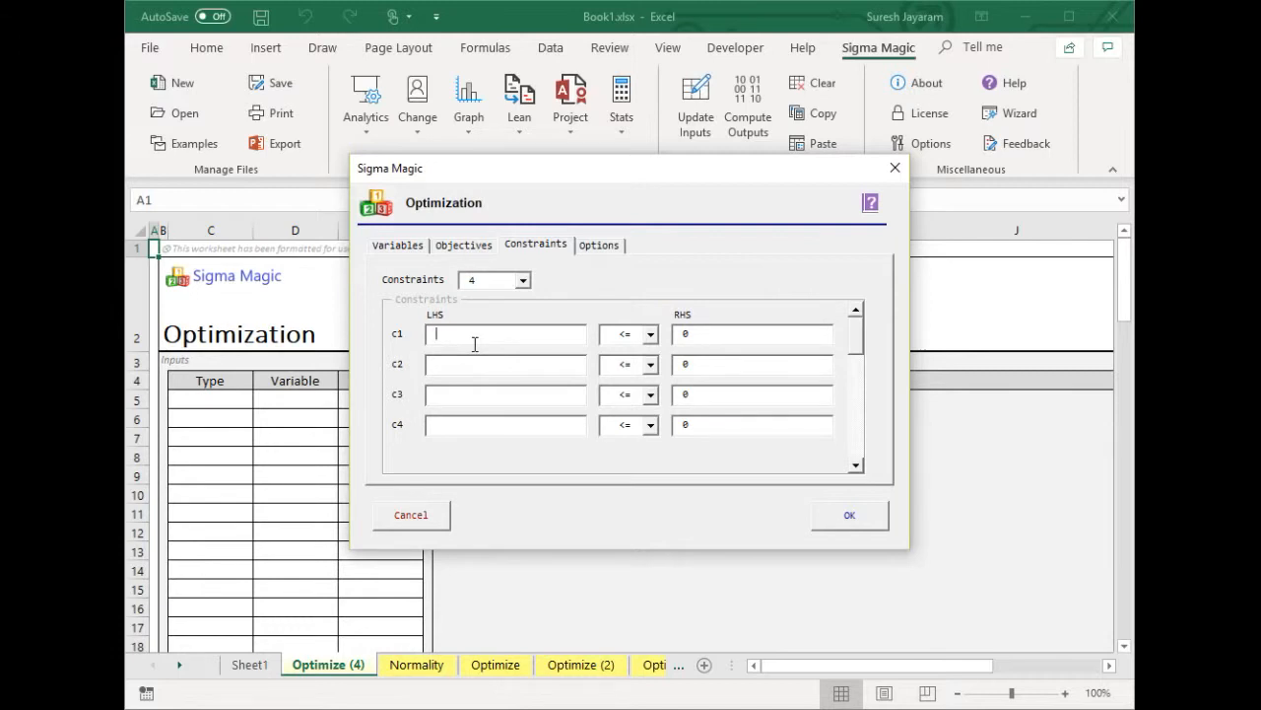
type("400*b")
type("rownies+")
type("200*ice+")
type("150")
type("*cola+")
type("500*")
type("cake")
left_click(650, 334)
left_click(643, 365)
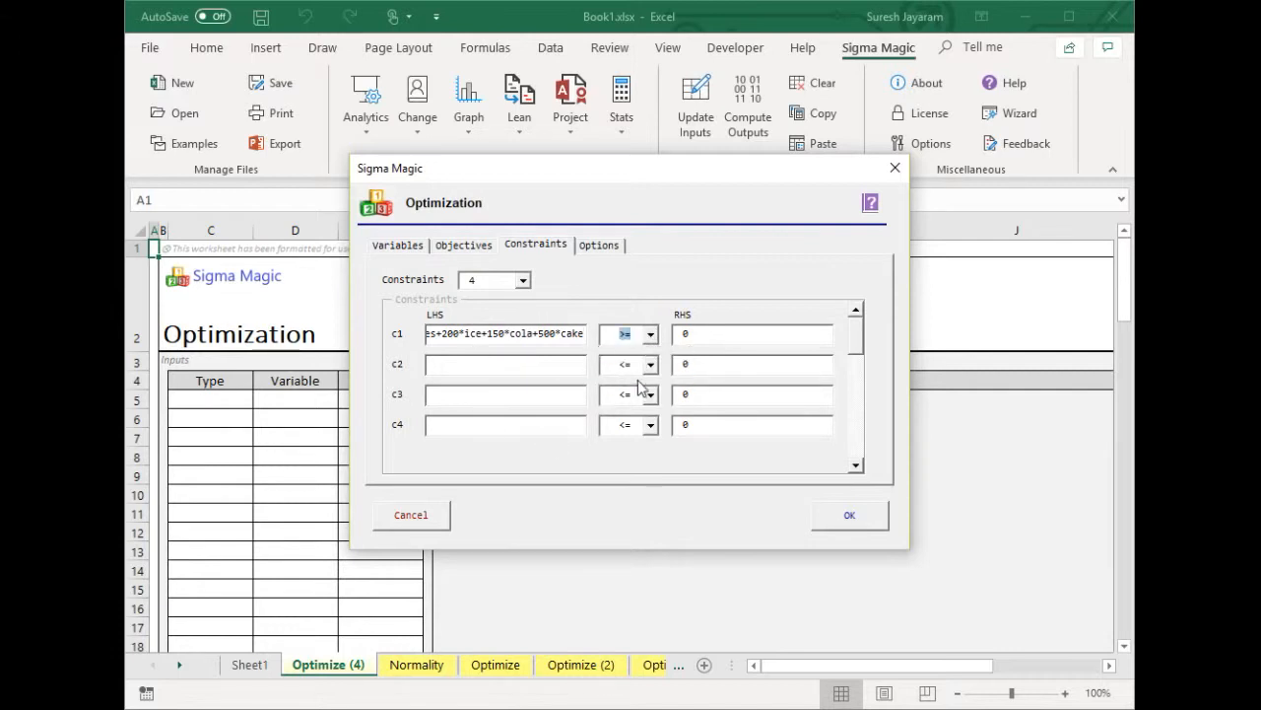
double_click(697, 334)
type("500")
left_click(442, 364)
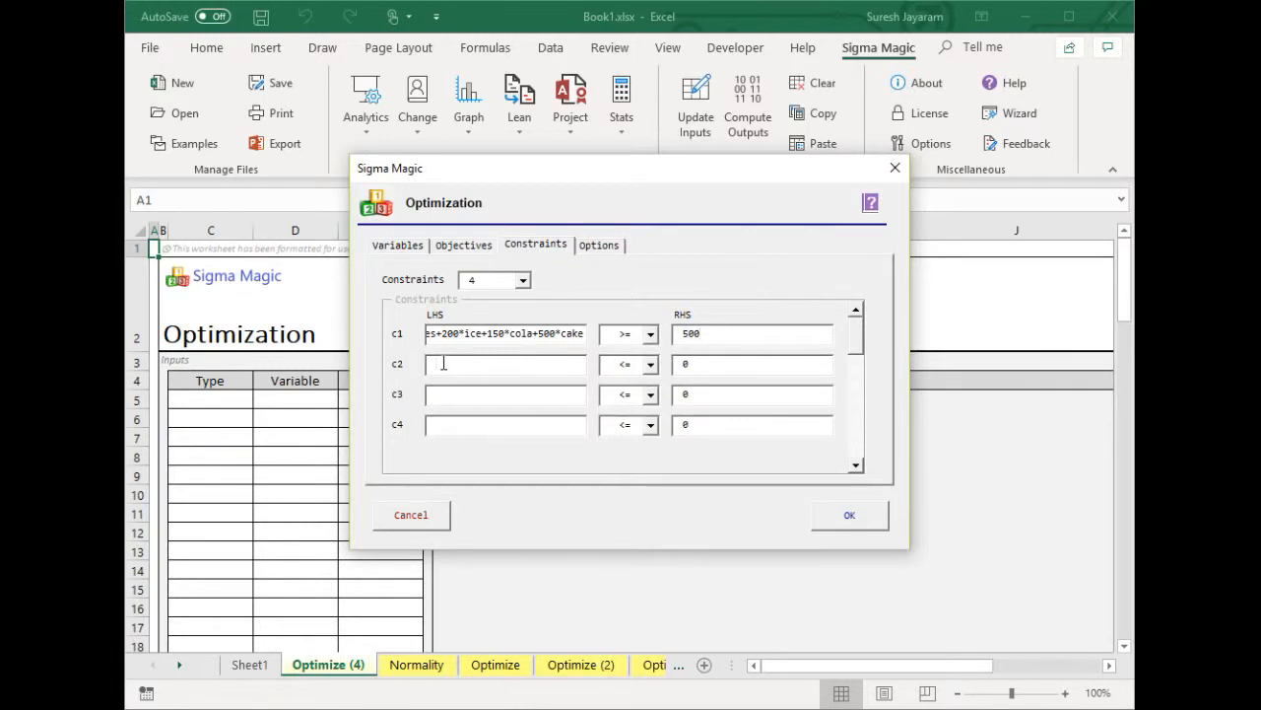
Define c2 as 3*brownies+2*ice >= 6 and c3 as 2*brownies+2*ice+4*cola+4*cake >= 10
type("3*brownies+2*ice")
left_click(651, 363)
left_click(649, 409)
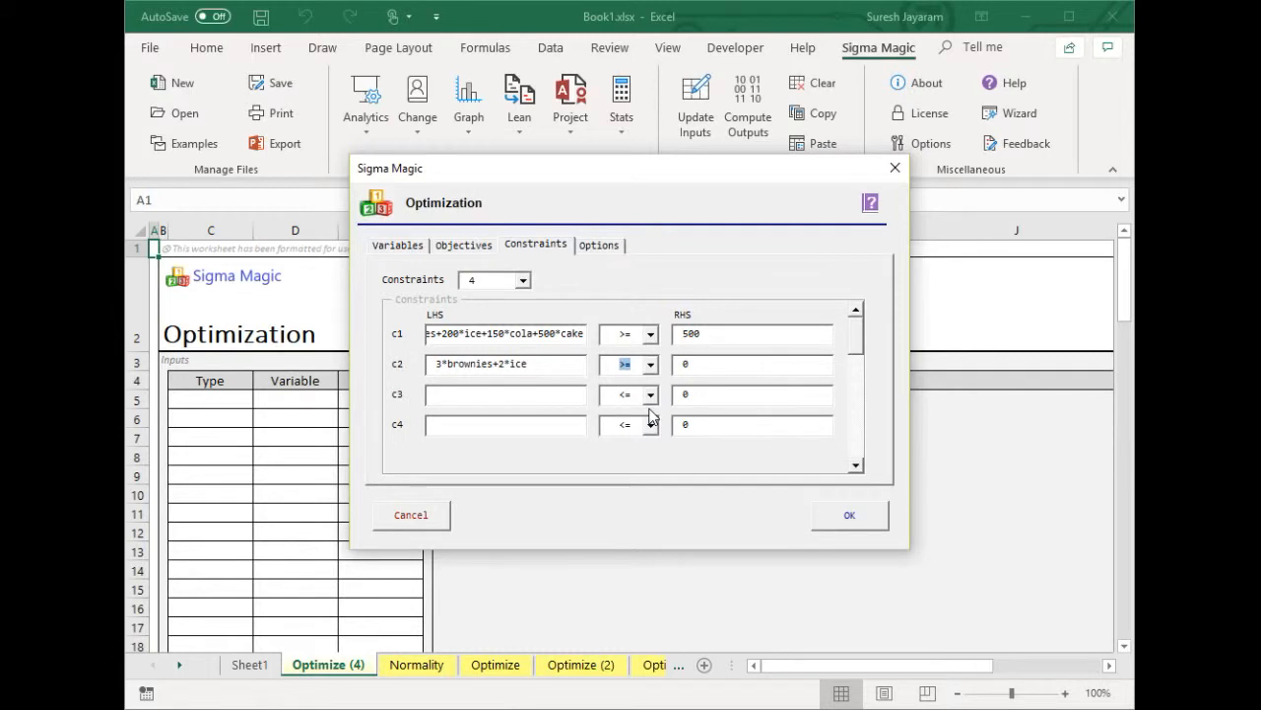
key("Tab")
type("6")
left_click(431, 394)
type("2*brownies+2*ice+4*cola")
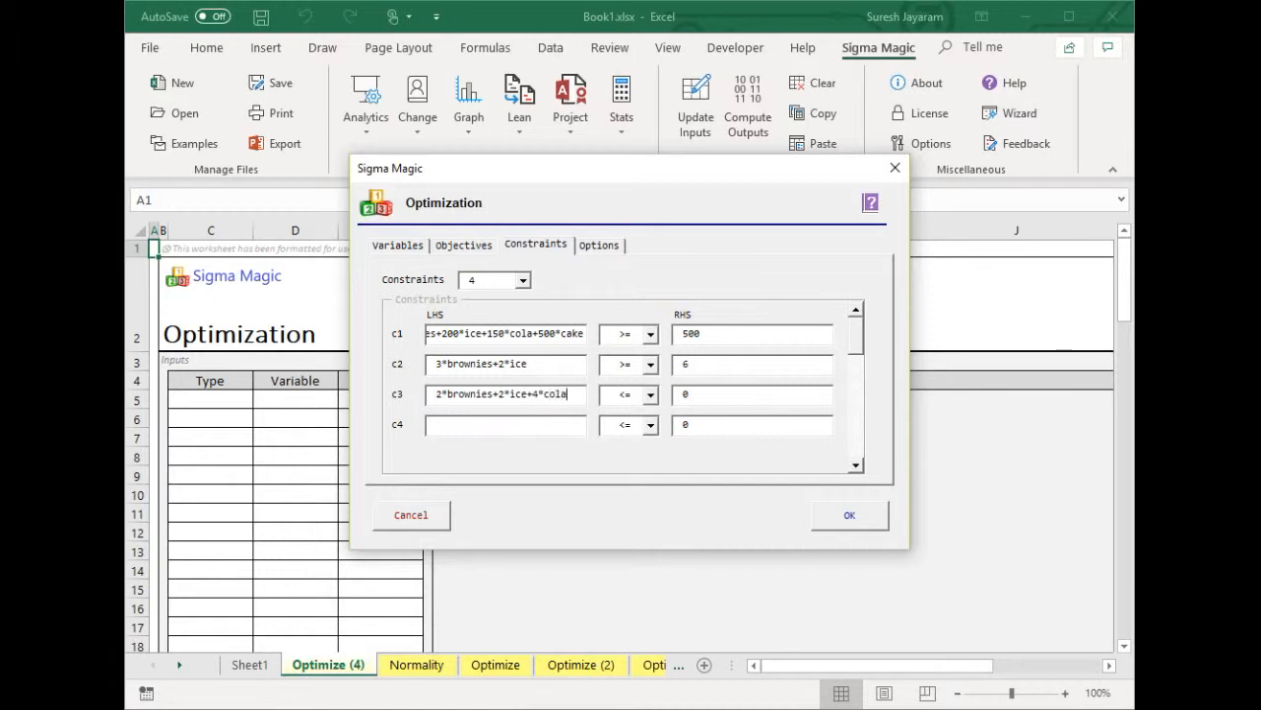
type("+4*cake")
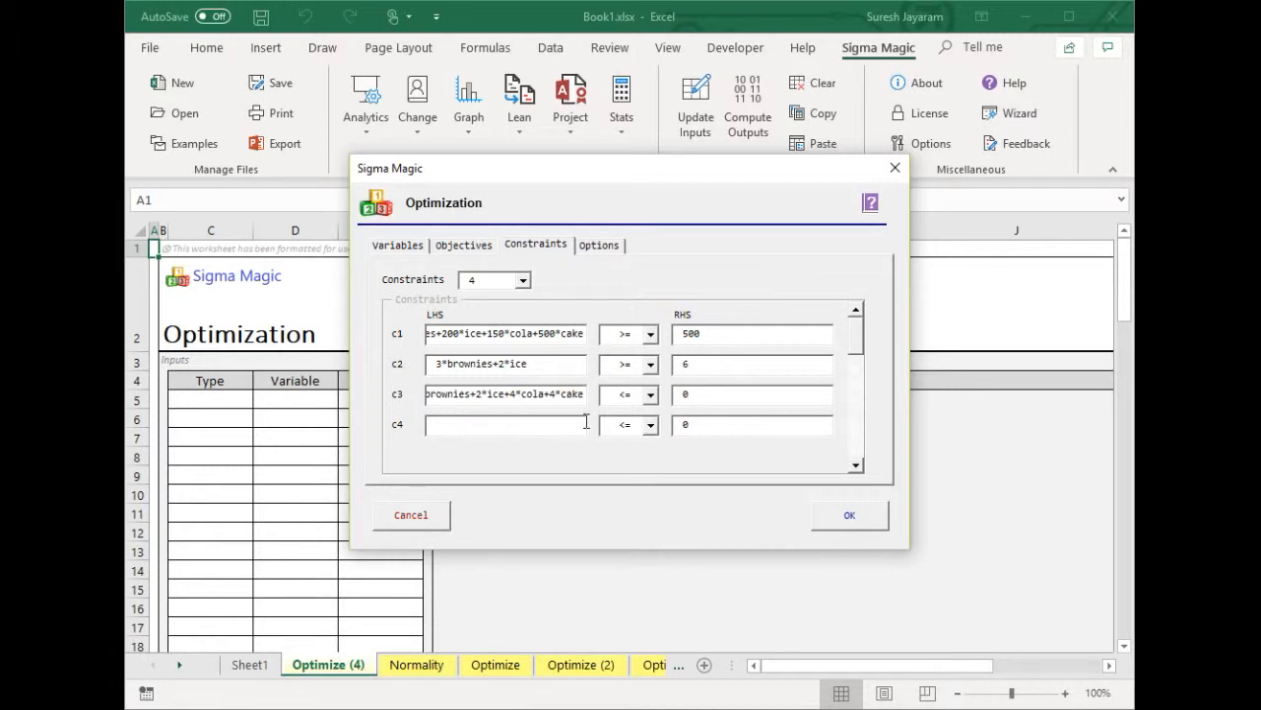
left_click(650, 394)
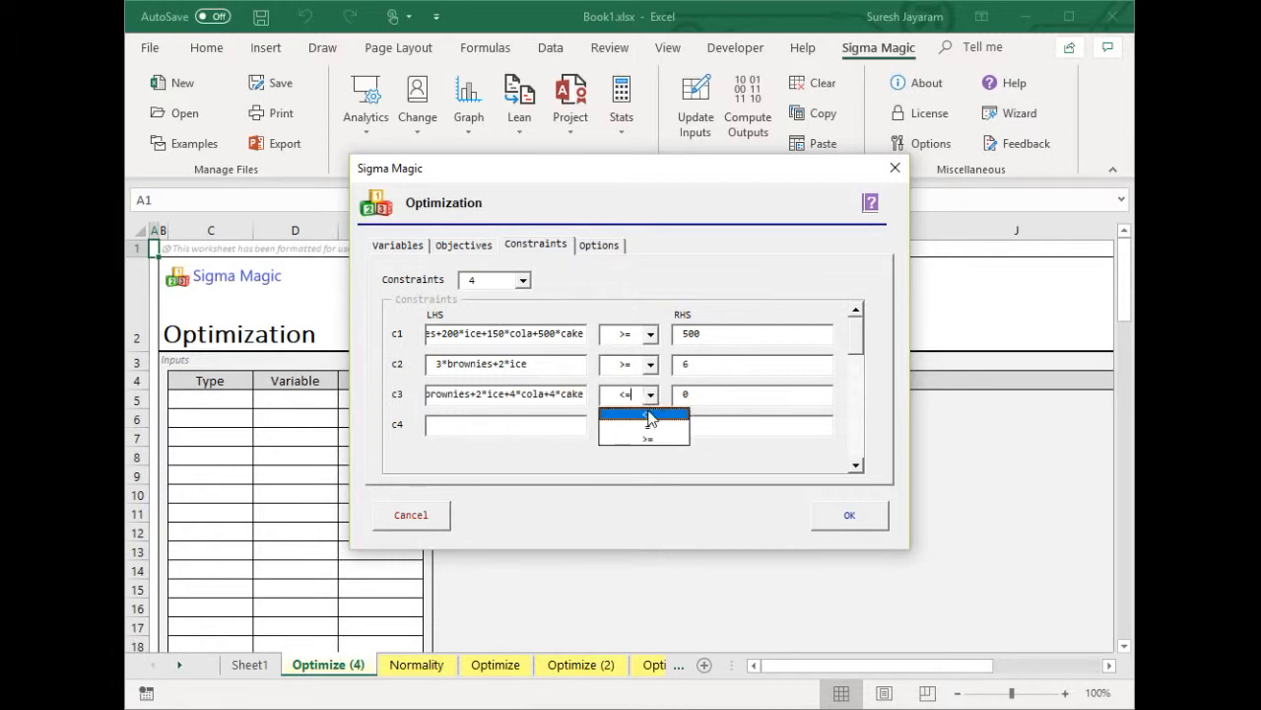
left_click(631, 424)
key("Tab")
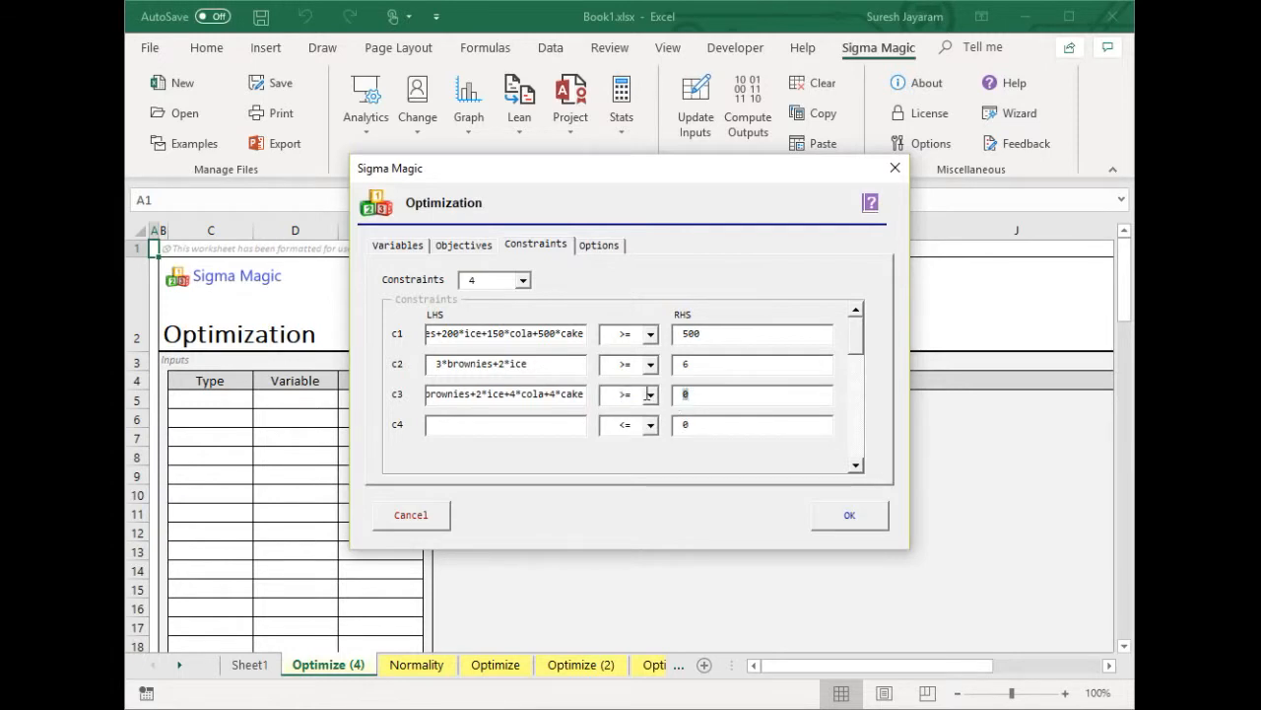
type("10")
Define c4 as 28brownies+4*ice+1*cola+5*cake >= 8 and check all four constraints
left_click(470, 427)
type("28")
type("brownies+")
type("4*")
type("ice+1*cola")
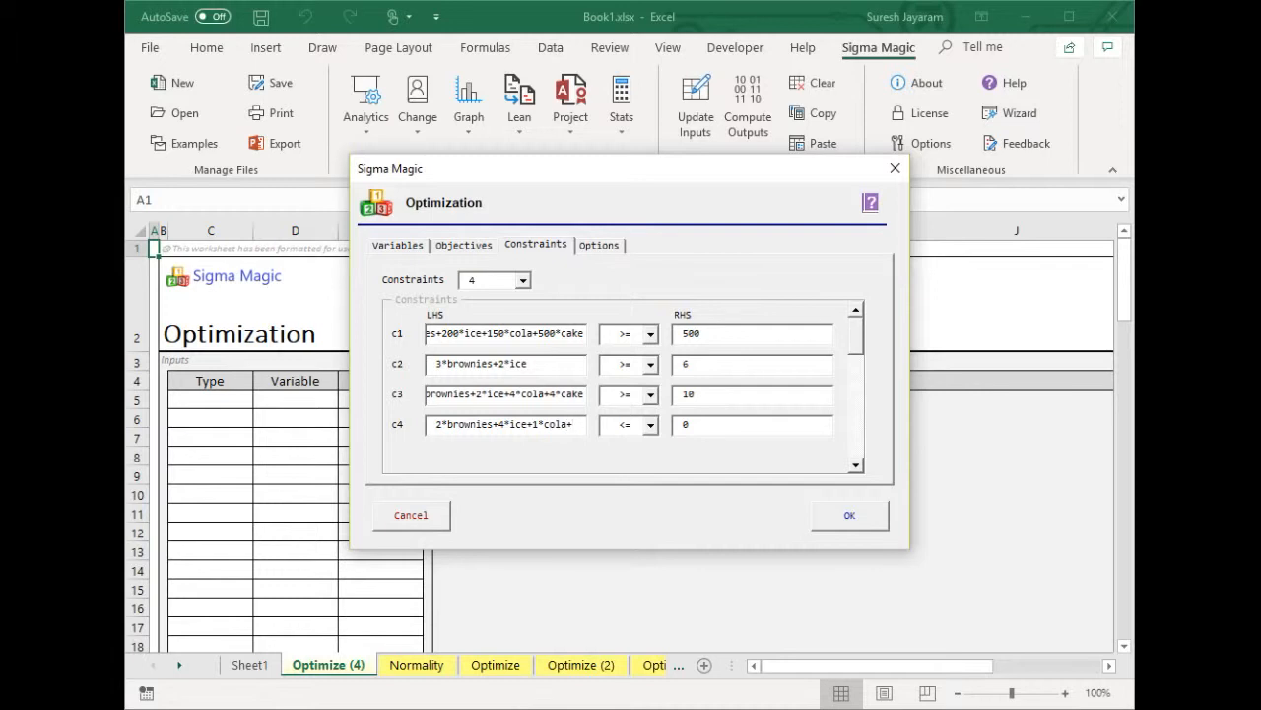
type("+5*cake")
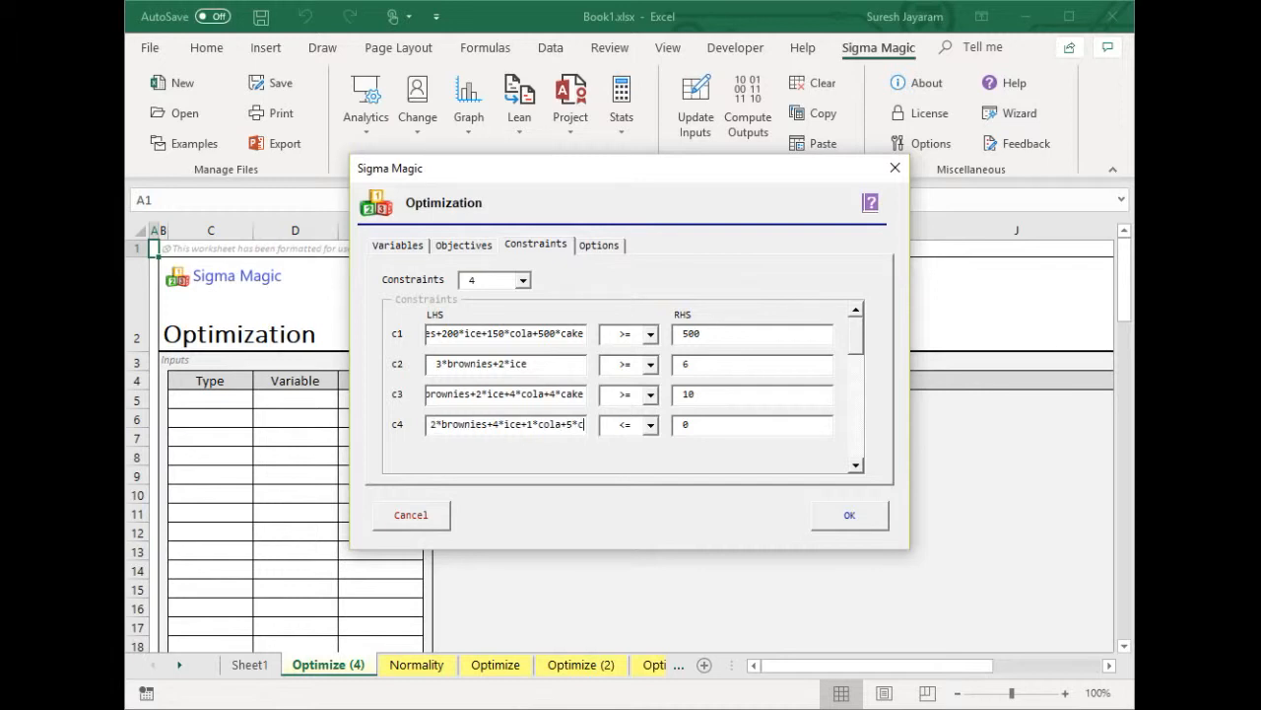
left_click(651, 424)
left_click(643, 467)
left_click(710, 424)
key("BackSpace")
type("8")
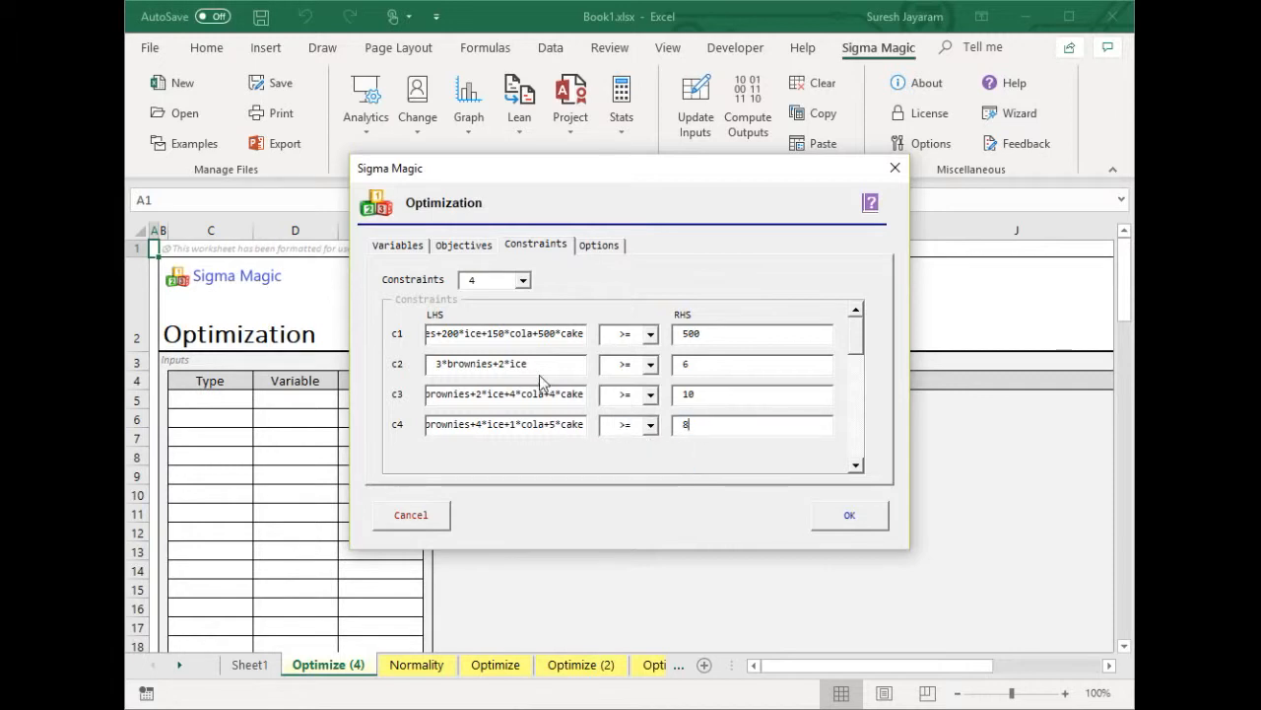
left_click_drag(495, 336, 314, 339)
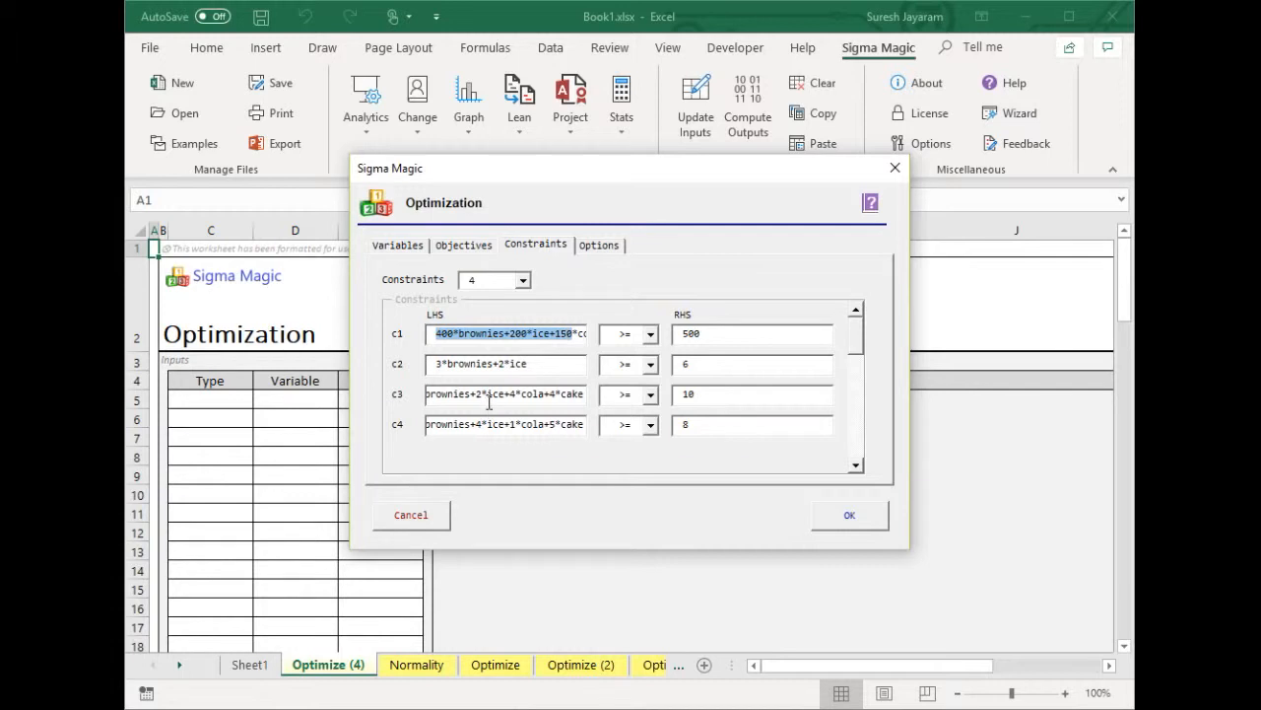
left_click_drag(487, 399, 295, 406)
left_click_drag(489, 424, 255, 418)
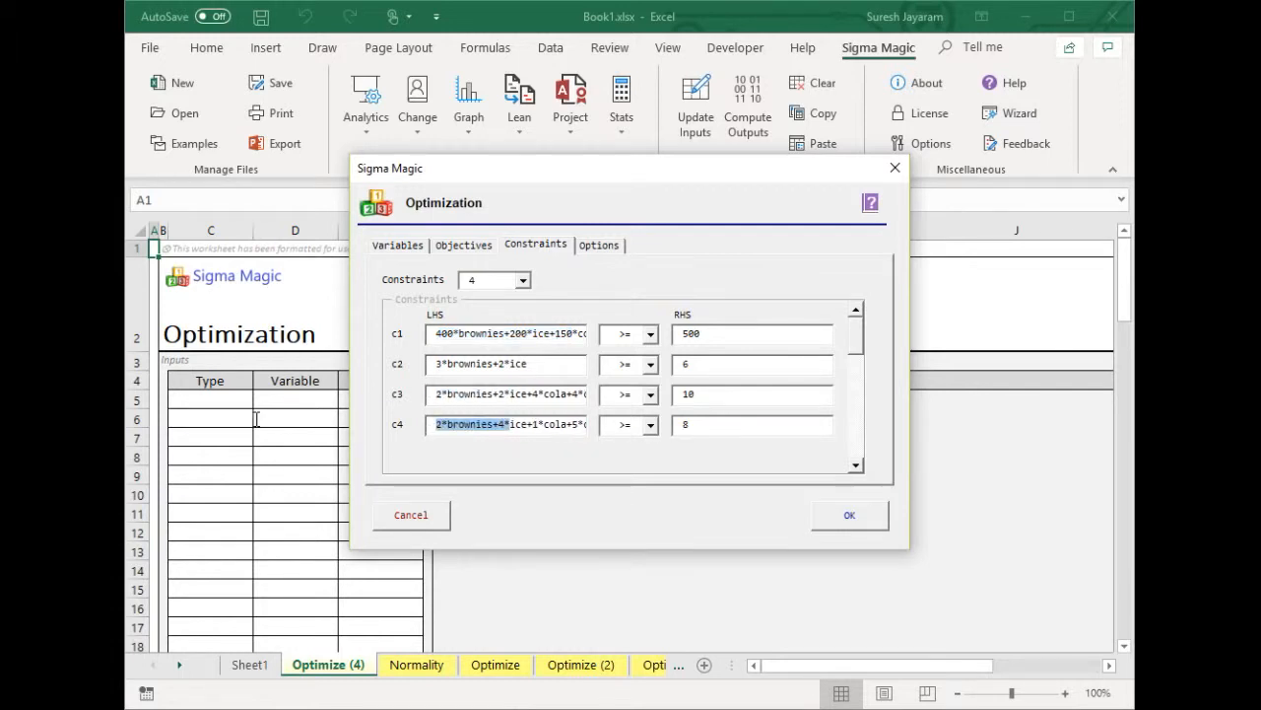
left_click(533, 424)
Set the solving method to Simplex LP and run the optimization
left_click(593, 248)
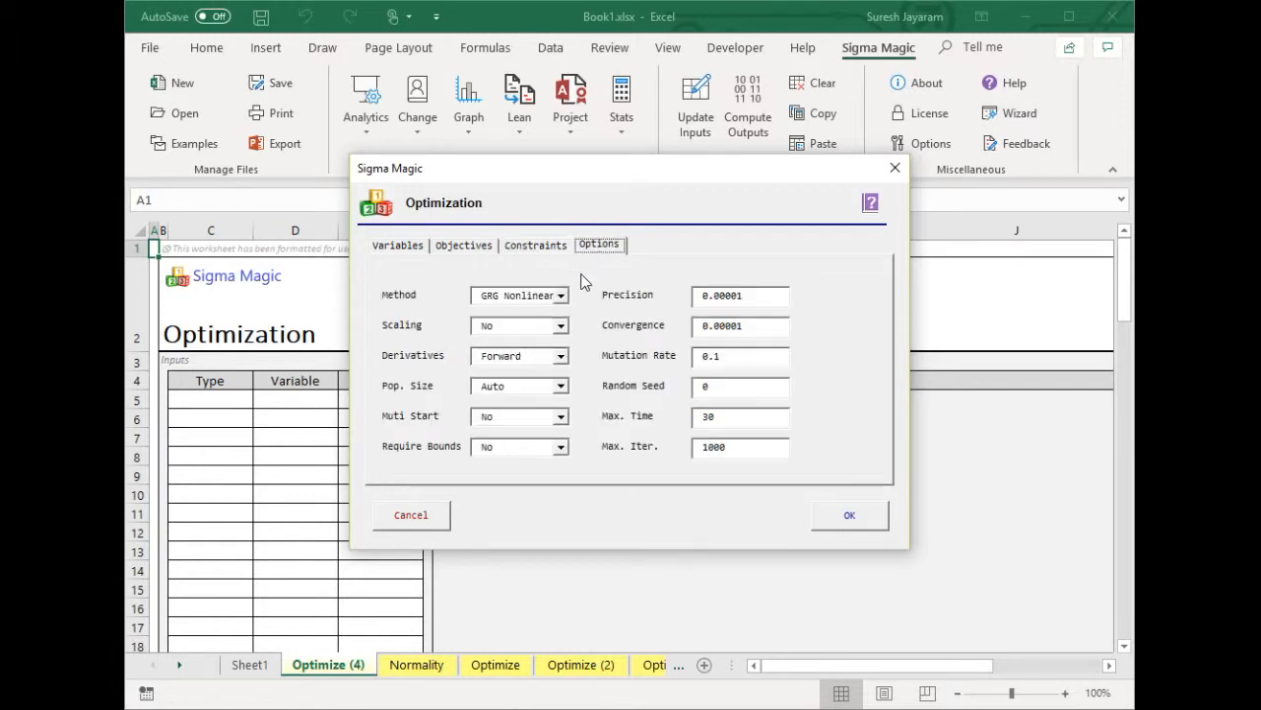
left_click(560, 295)
left_click(543, 325)
left_click(424, 246)
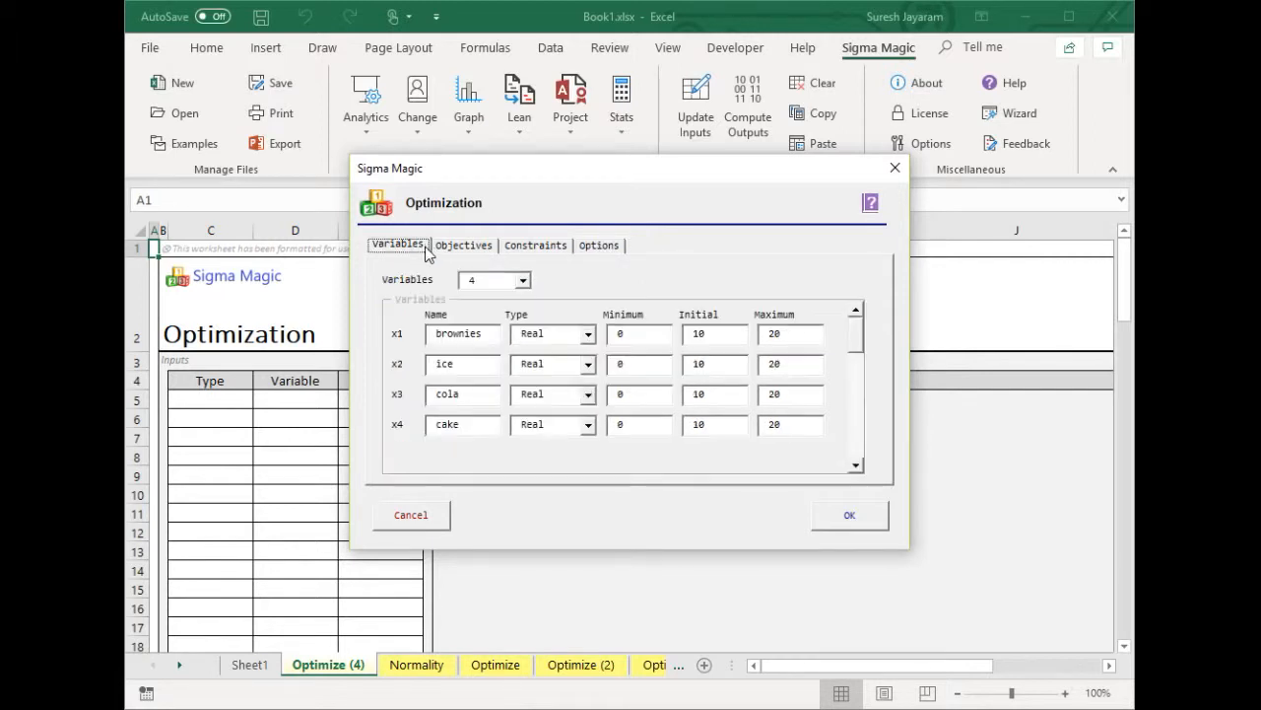
left_click(839, 515)
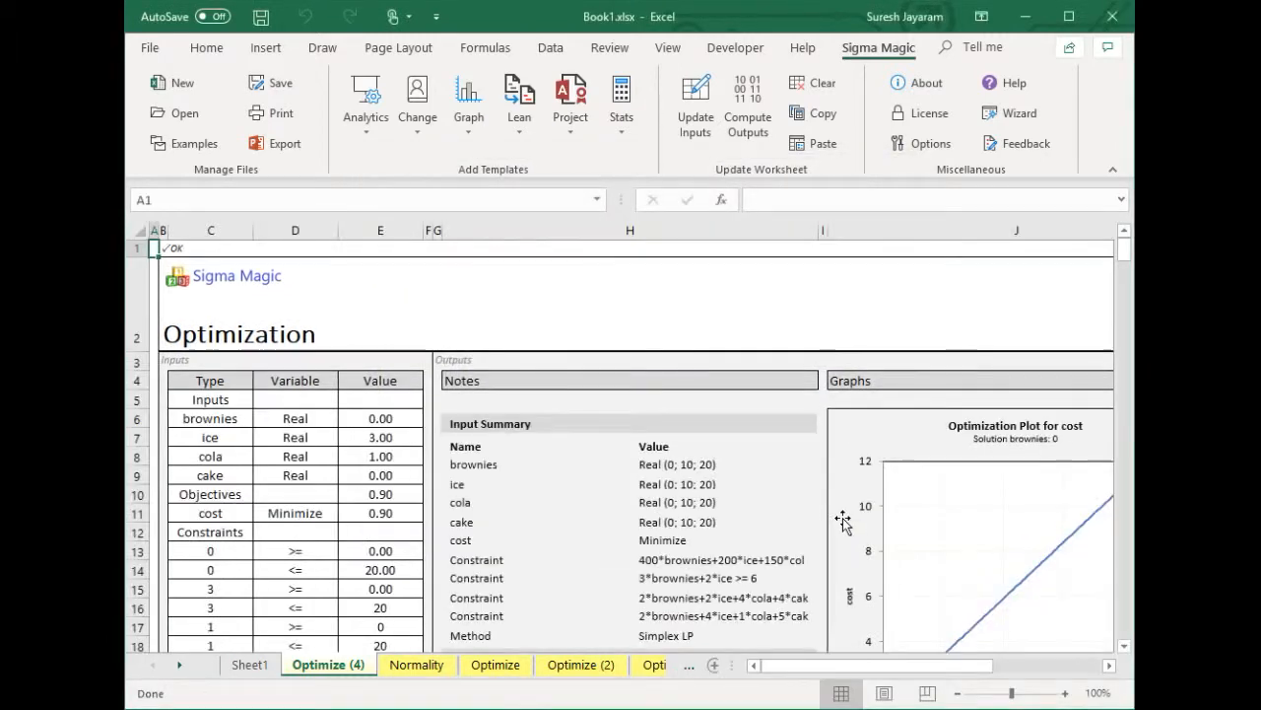
Scroll through the output sheet to review the Analysis Results, Conclusion and per-variable cost plots
scroll(765, 556, "down", 1)
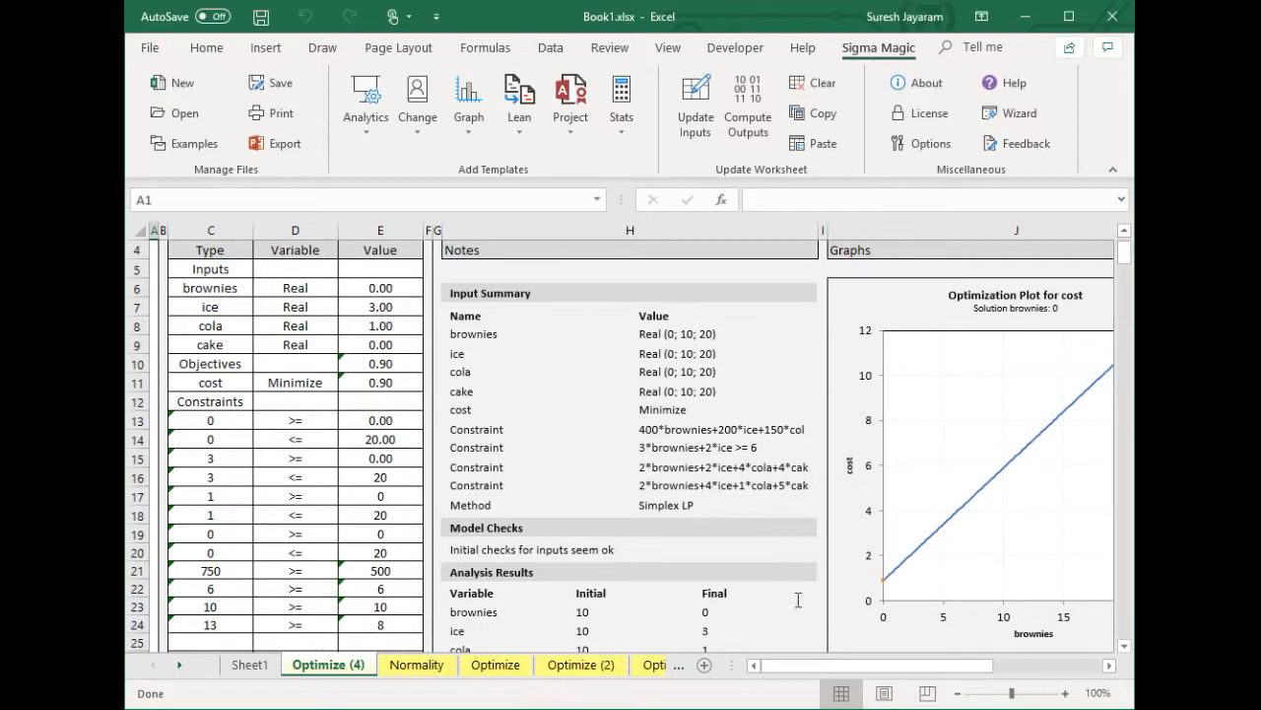
left_click(1109, 666)
left_click(1110, 666)
left_click(1109, 666)
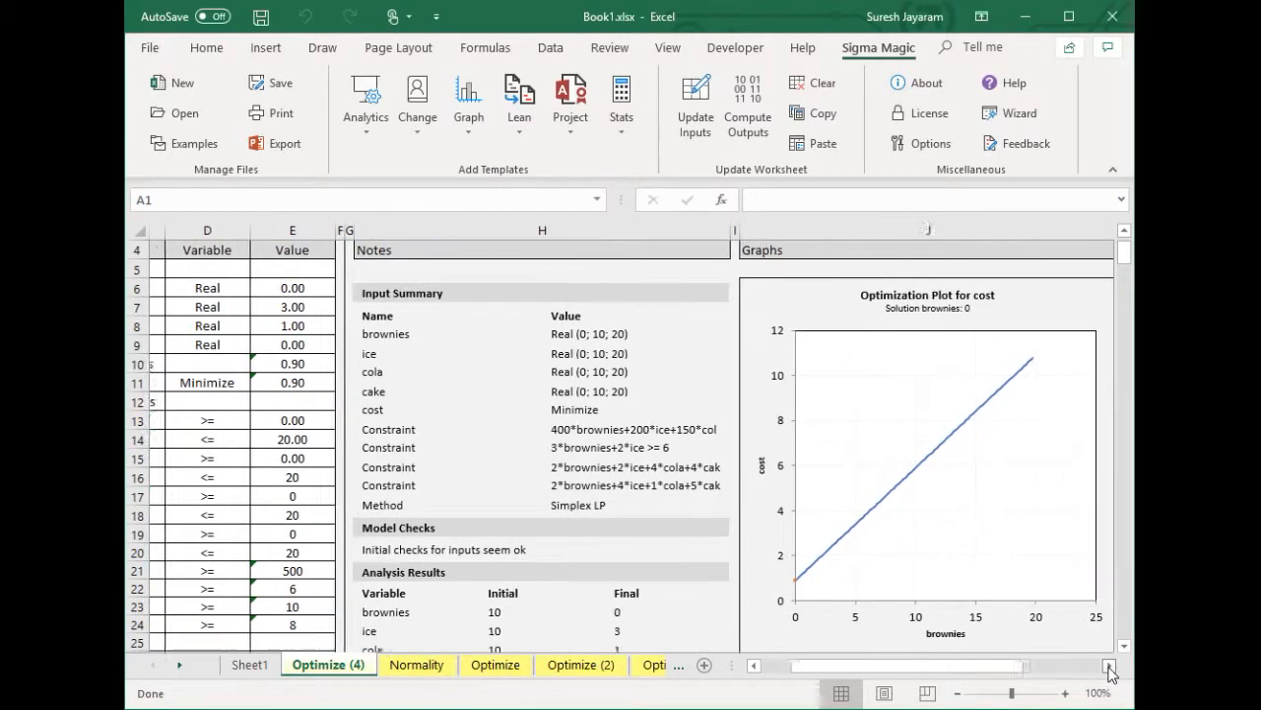
left_click(1109, 667)
scroll(1079, 566, "up", 1)
scroll(1080, 566, "down", 1)
scroll(1079, 565, "down", 1)
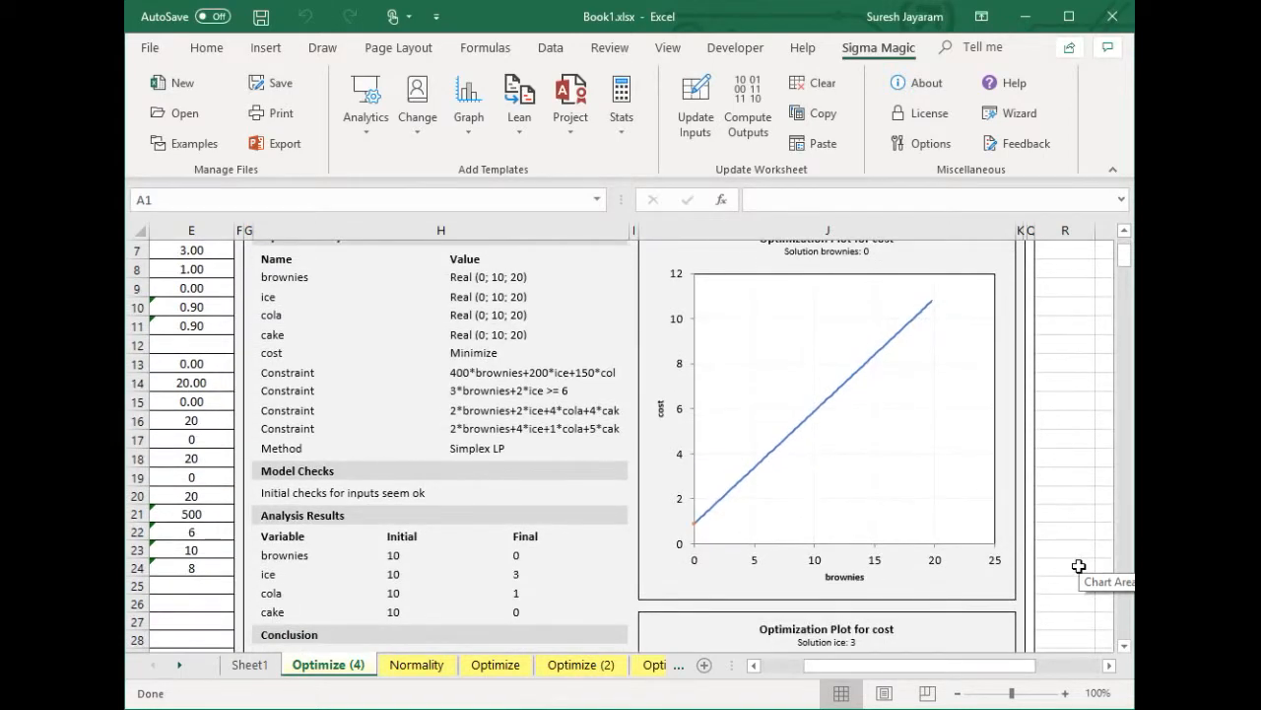
scroll(1079, 566, "down", 1)
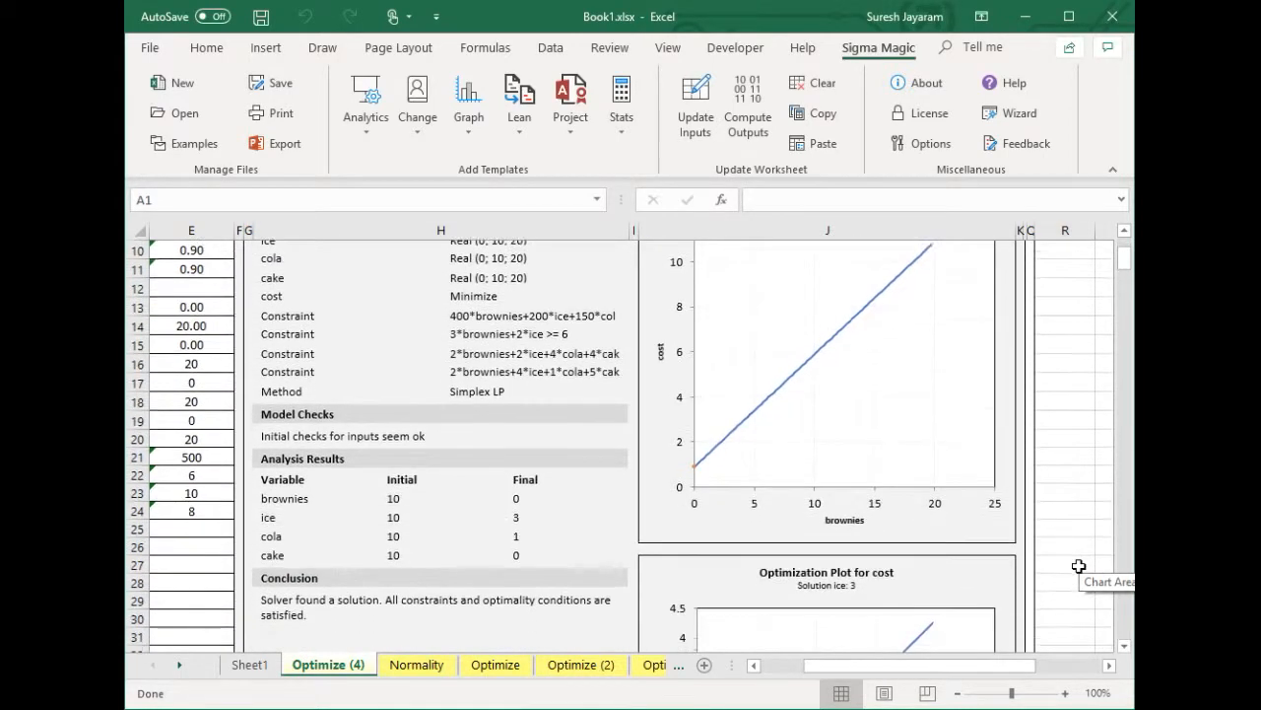
scroll(1079, 566, "down", 1)
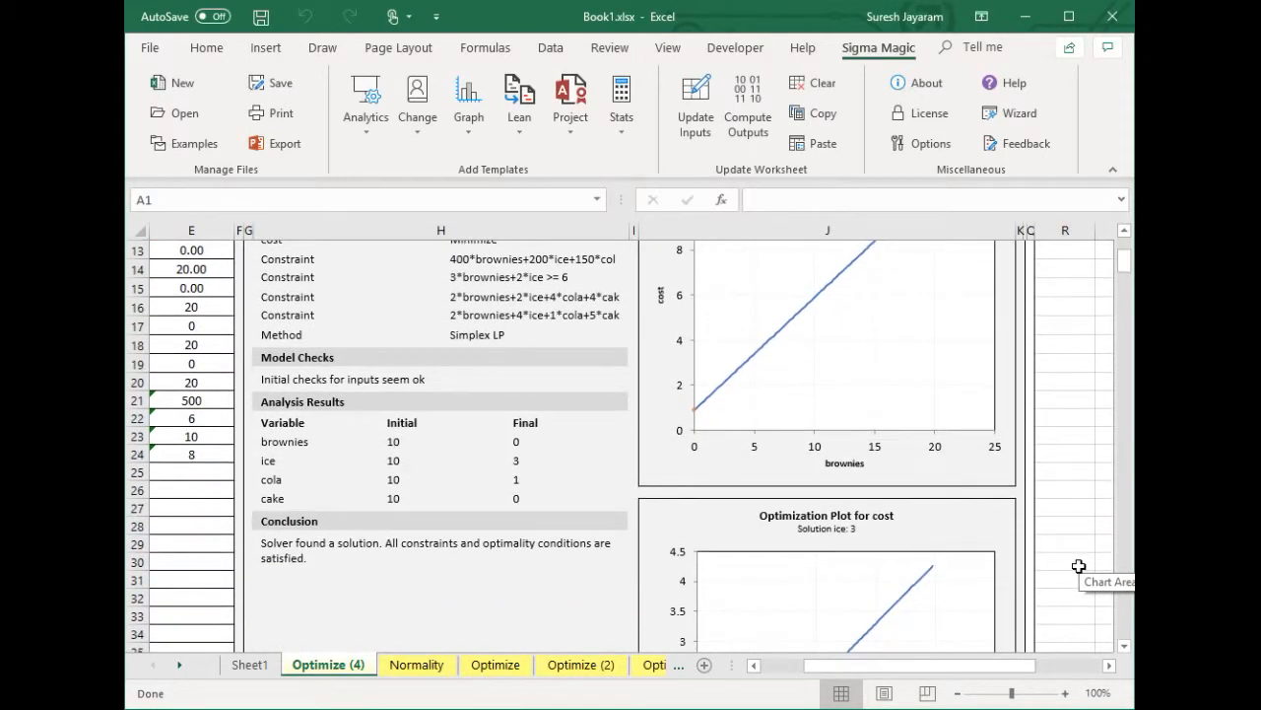
scroll(1079, 566, "down", 1)
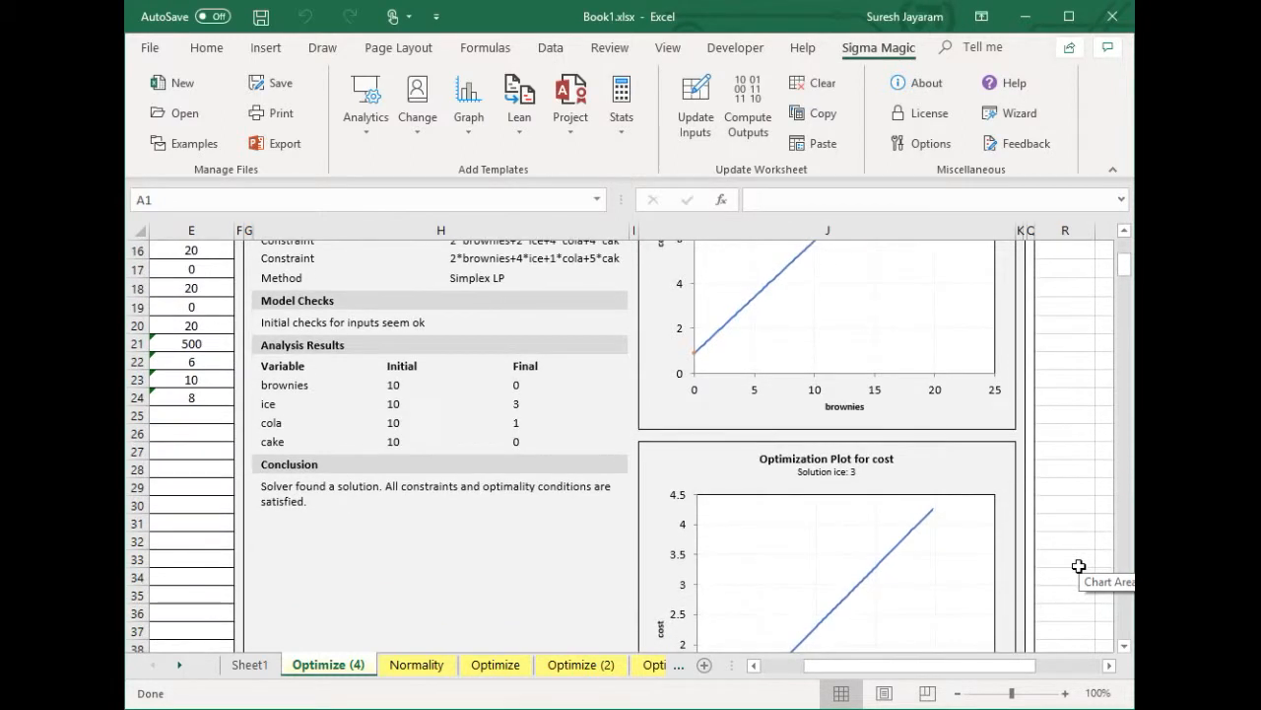
scroll(1079, 566, "down", 3)
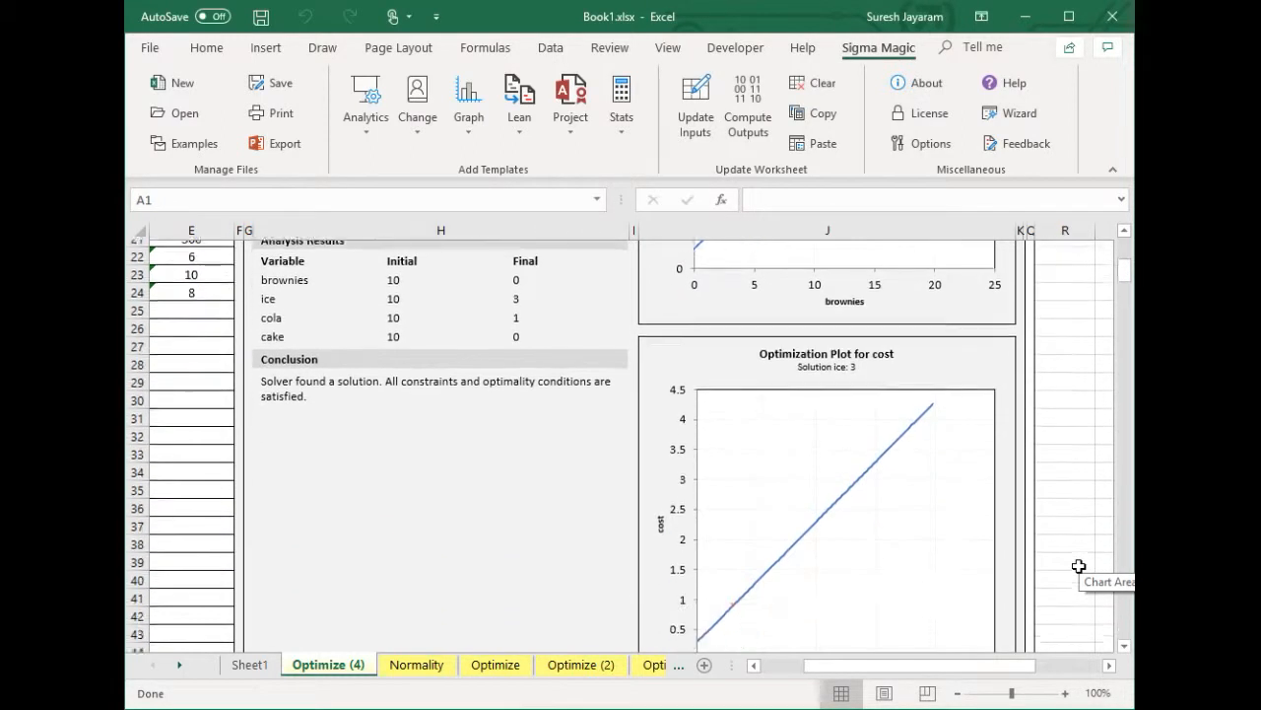
scroll(1079, 566, "down", 4)
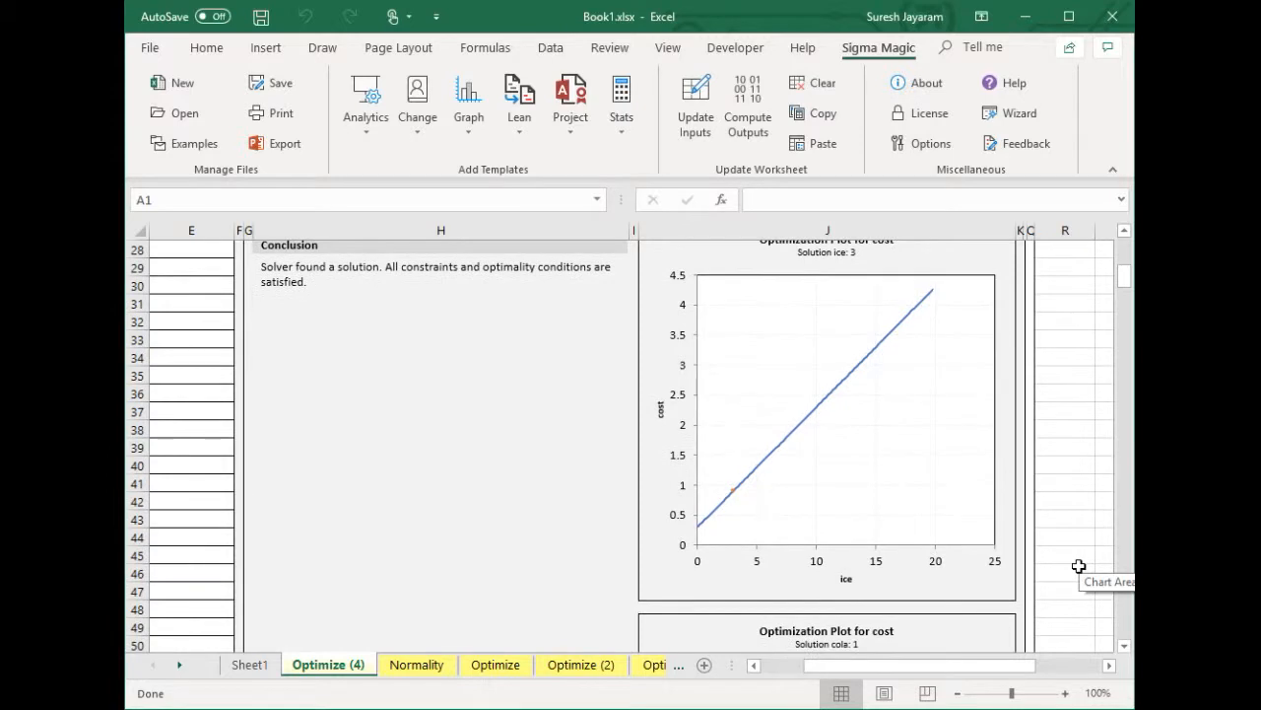
scroll(1079, 566, "down", 5)
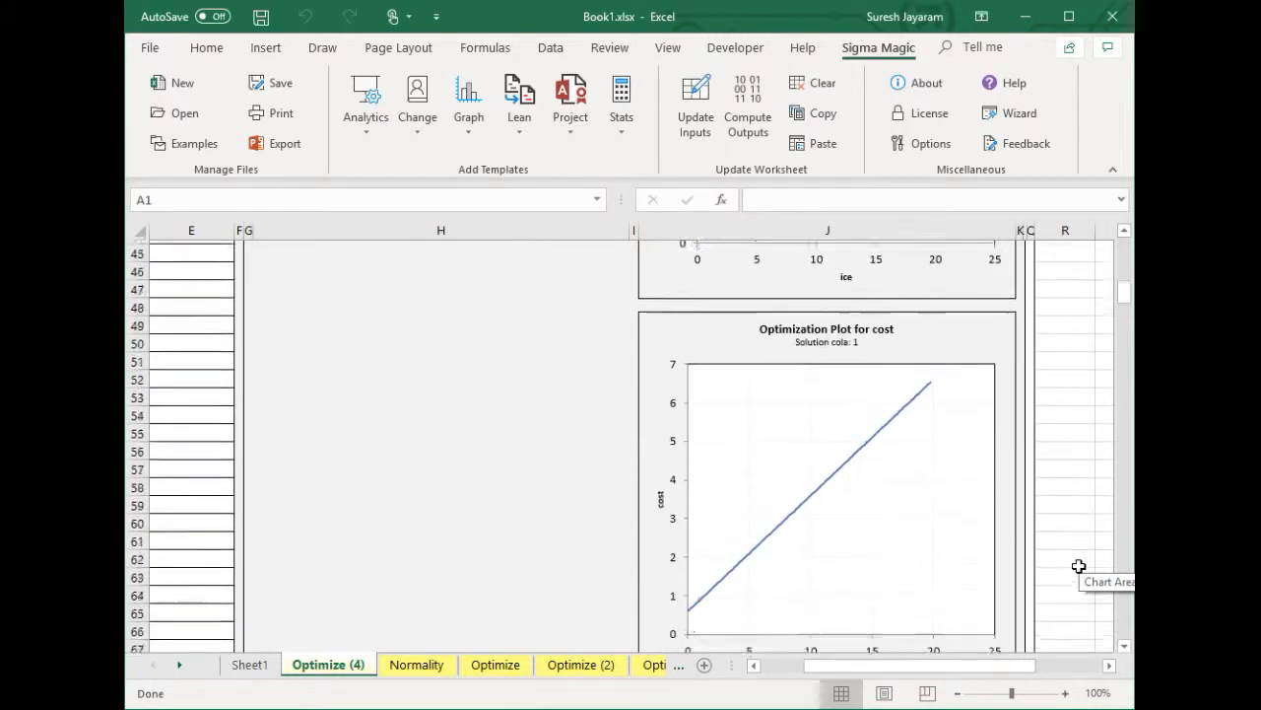
scroll(1079, 566, "down", 5)
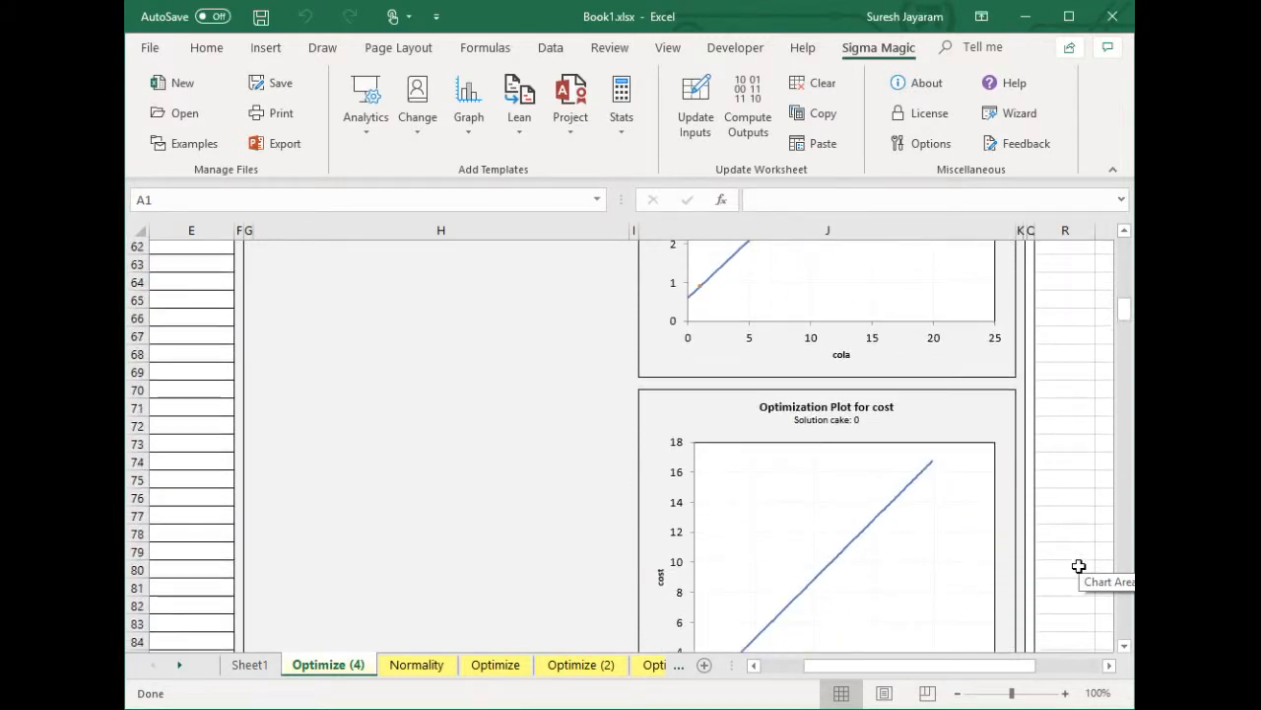
scroll(1080, 566, "down", 2)
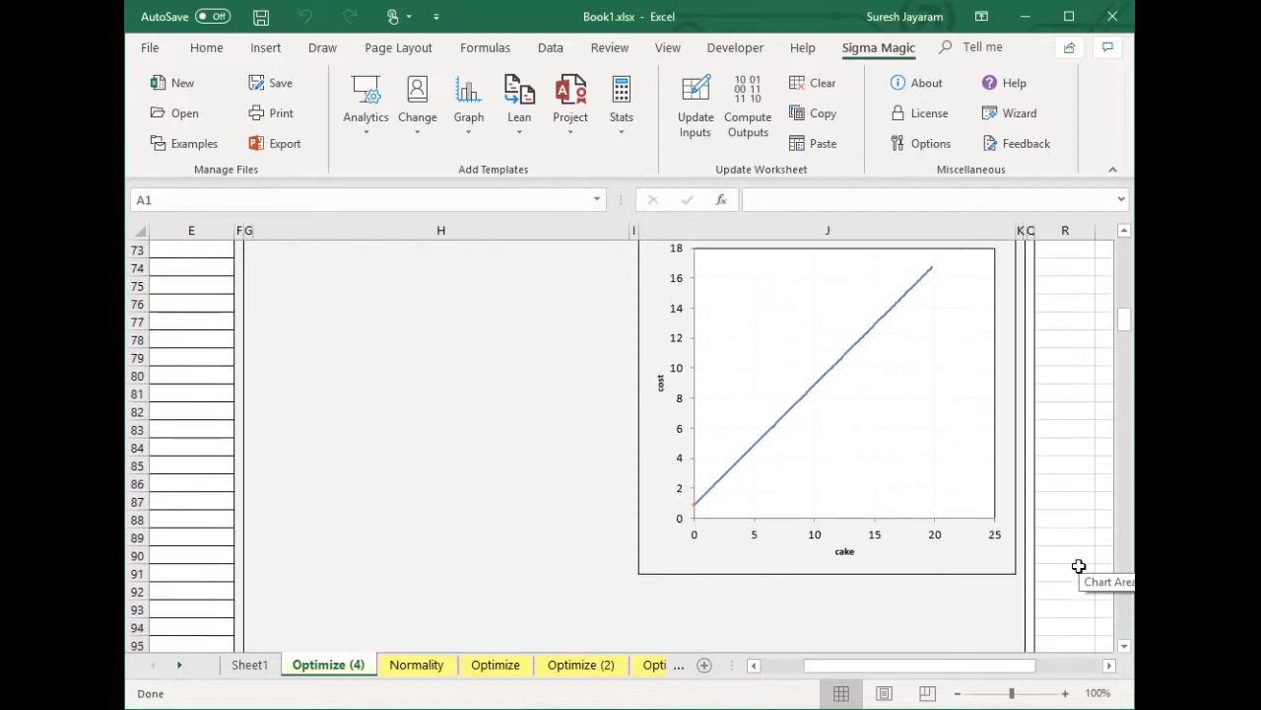
scroll(1080, 587, "up", 14)
scroll(1079, 586, "up", 10)
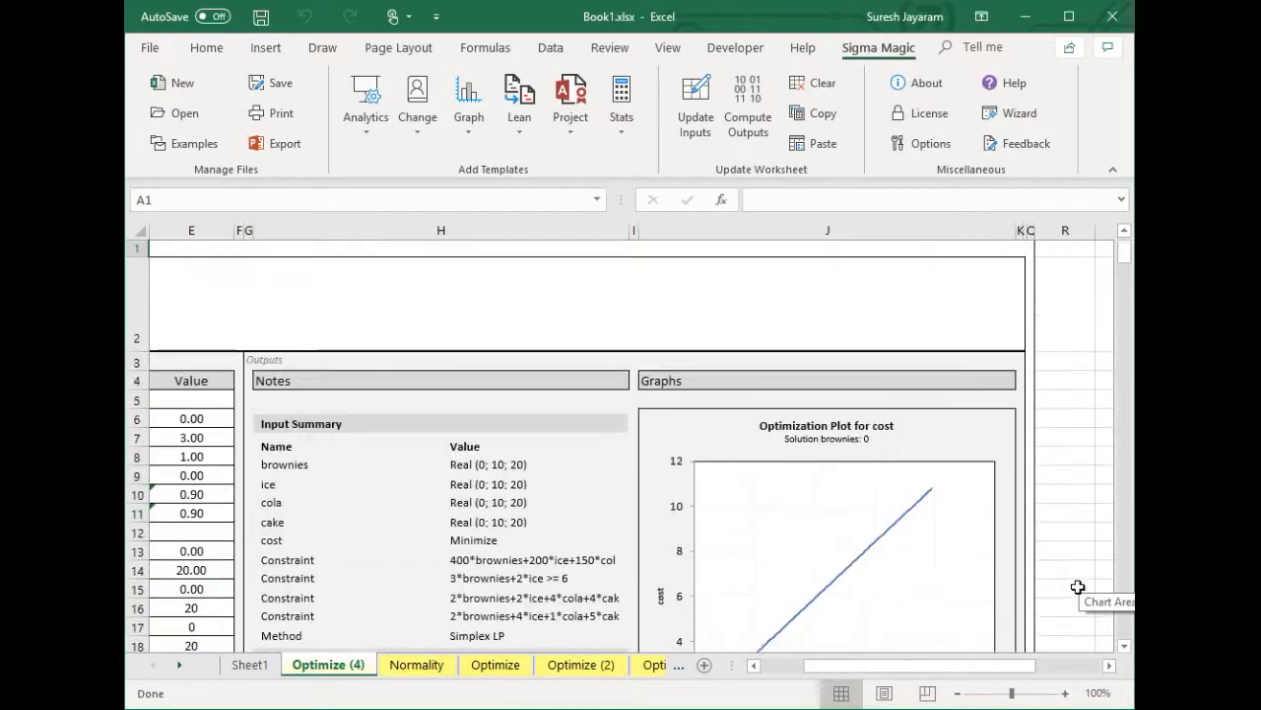
left_click(786, 667)
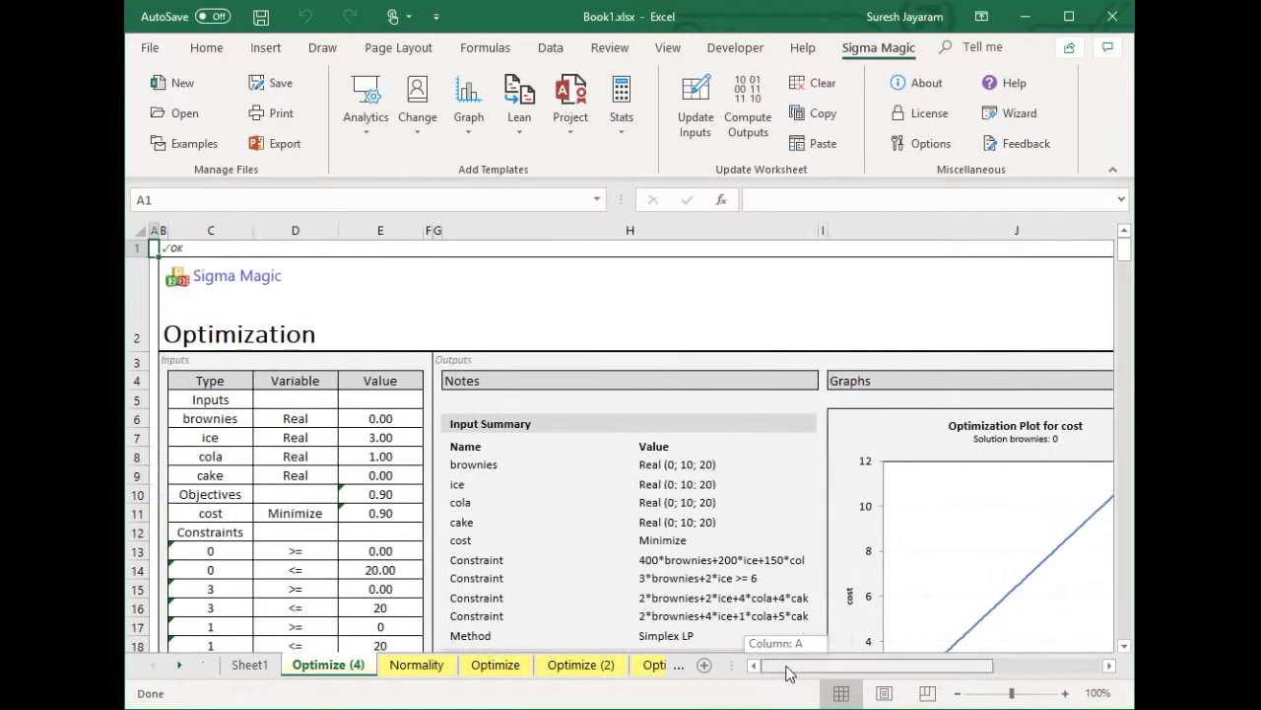